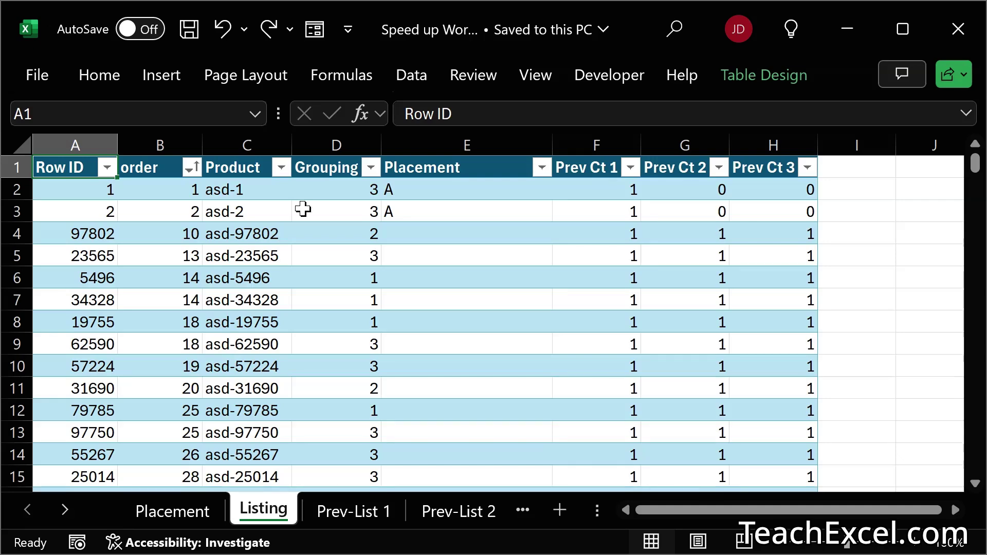
# - Check the Listing table's length and the Grouping, Prev Ct 1 and Prev Ct 2 formulas in row 3
pyautogui.hotkey('ctrl', 'Down')
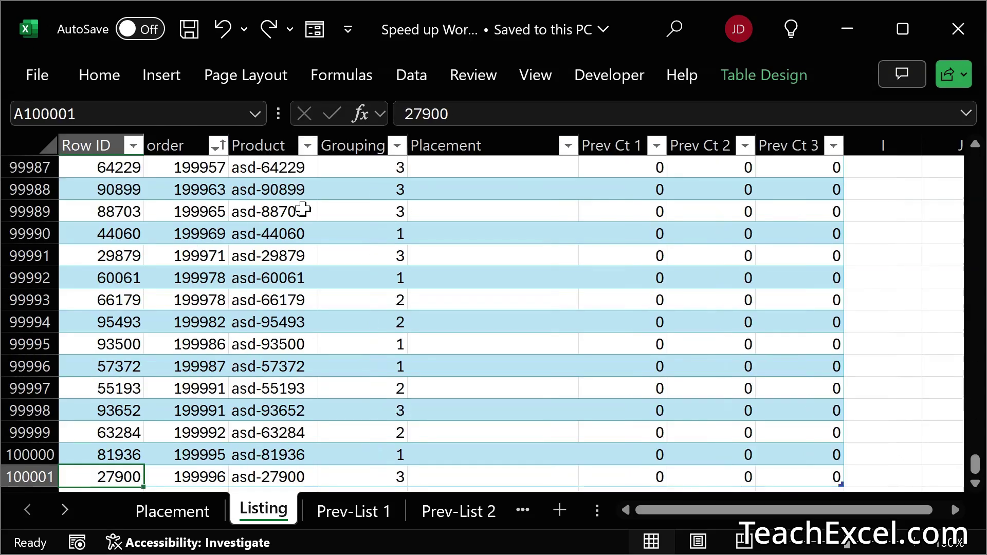
pyautogui.hotkey('ctrl', 'Up')
pyautogui.click(326, 209)
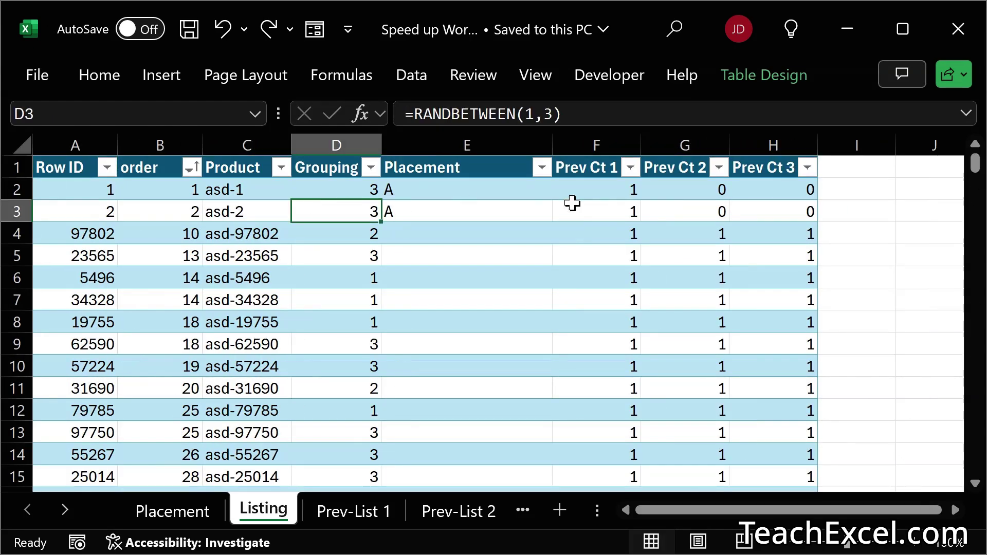
pyautogui.click(595, 212)
pyautogui.click(696, 209)
pyautogui.scroll(-1, 167, 520)
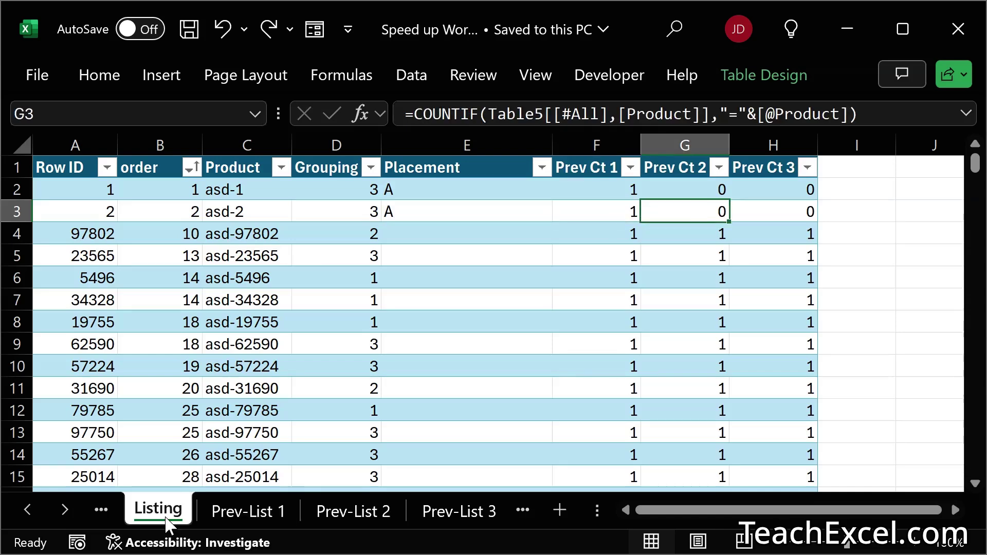
# - Copy products C4:C14 from Listing and paste them into the Placement sheet below the existing rows
pyautogui.moveTo(236, 235); pyautogui.dragTo(237, 443)
pyautogui.hotkey('ctrl', 'c')
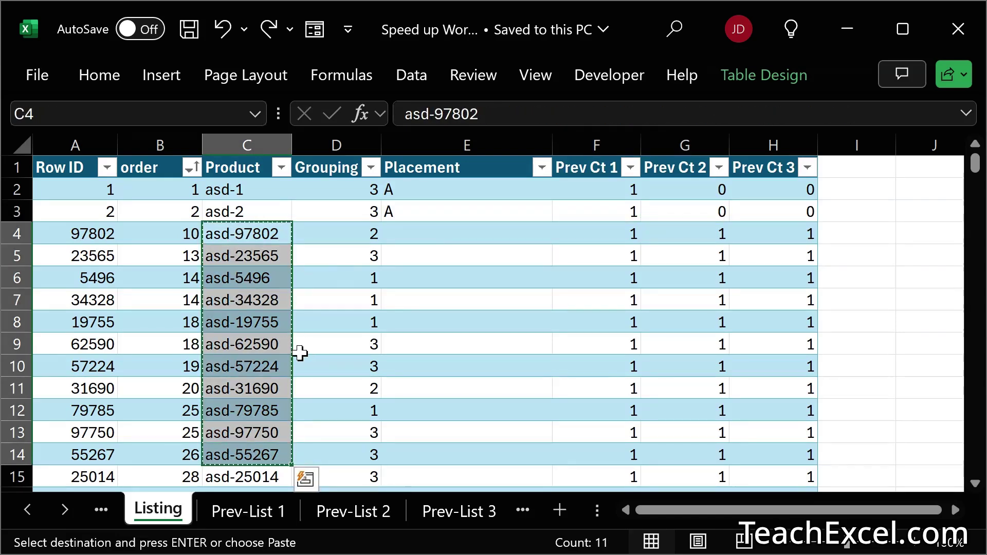
pyautogui.click(101, 500)
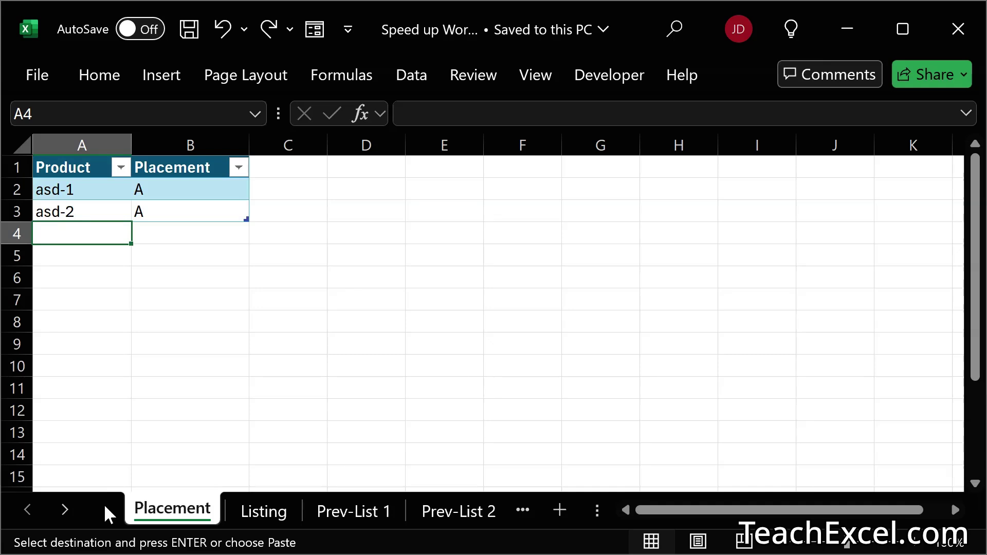
pyautogui.press('Return')
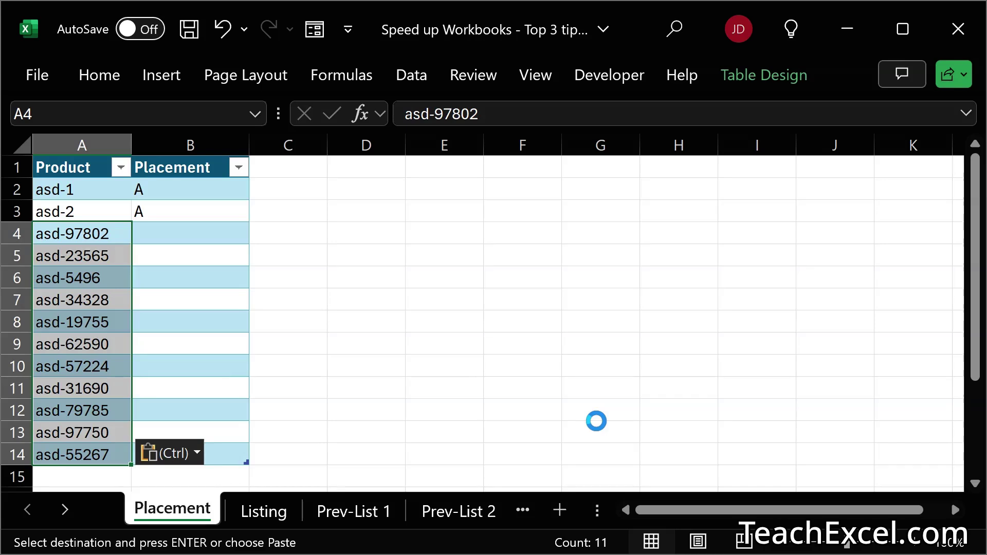
# - Return to the Listing sheet and refresh the random Grouping values with Ctrl+Z
pyautogui.hotkey('ctrl', 'pagedown')
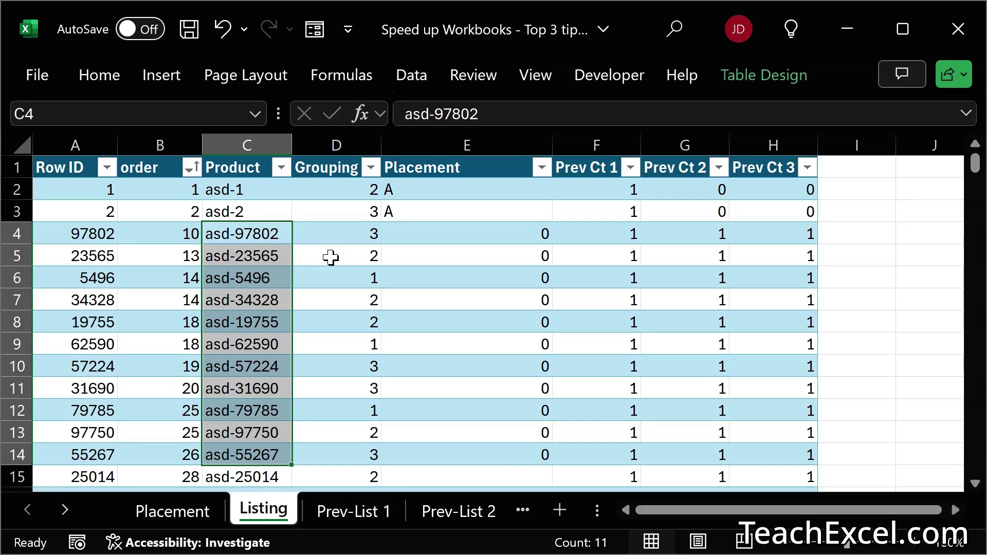
pyautogui.hotkey('ctrl', 'z')
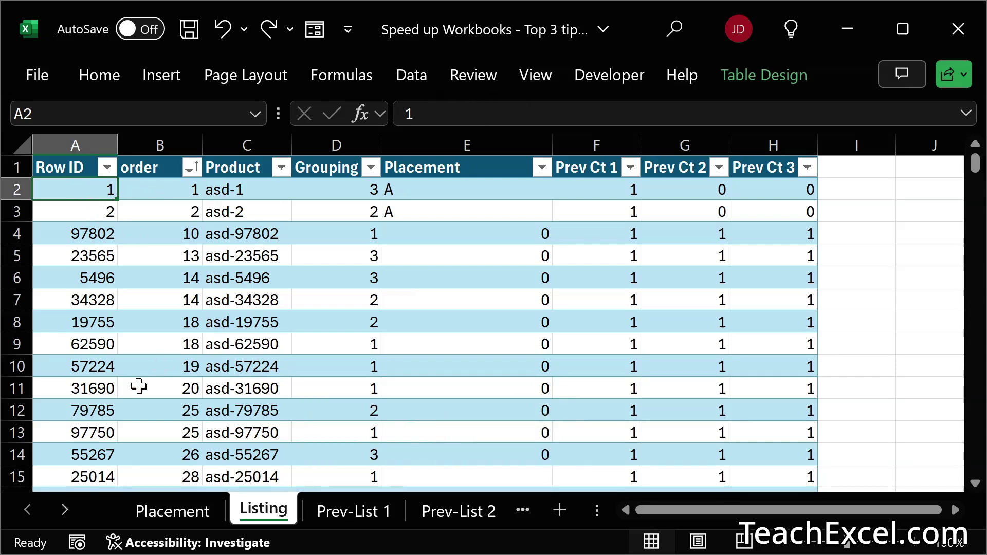
# - Review the row 2 Placement and Prev Ct formulas, then open the D2 RANDBETWEEN Grouping formula for editing
pyautogui.press('Right')
pyautogui.press('Right')
pyautogui.press('Right')
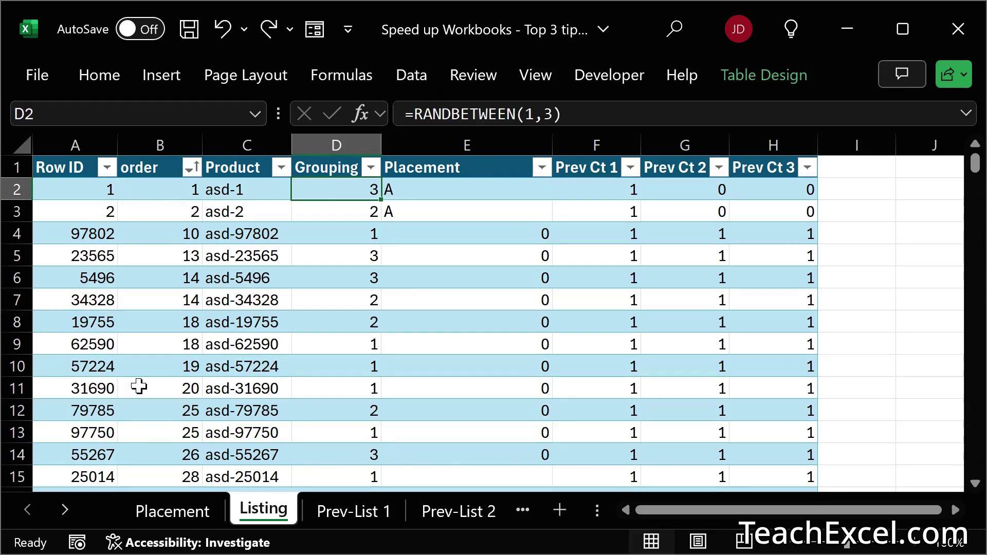
pyautogui.press('Right')
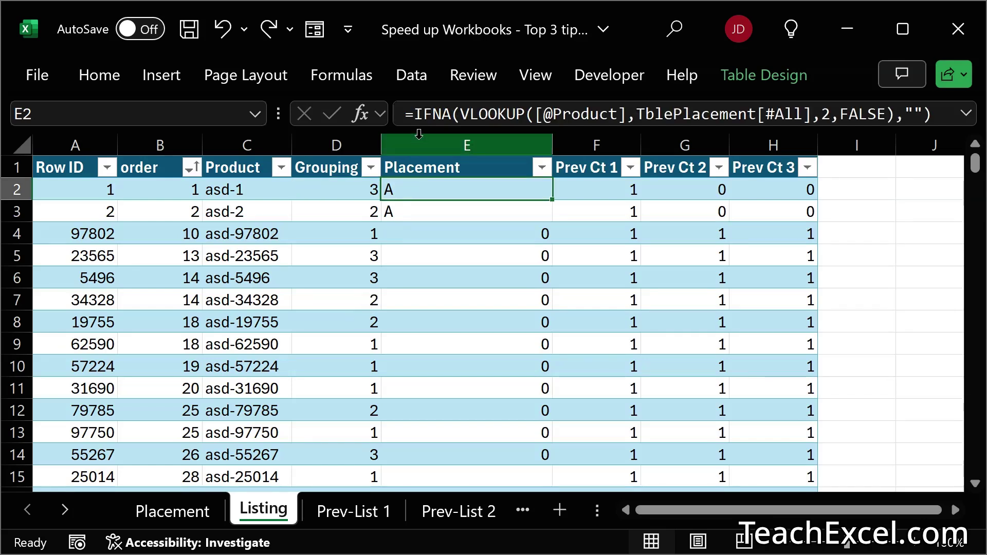
pyautogui.press('Right')
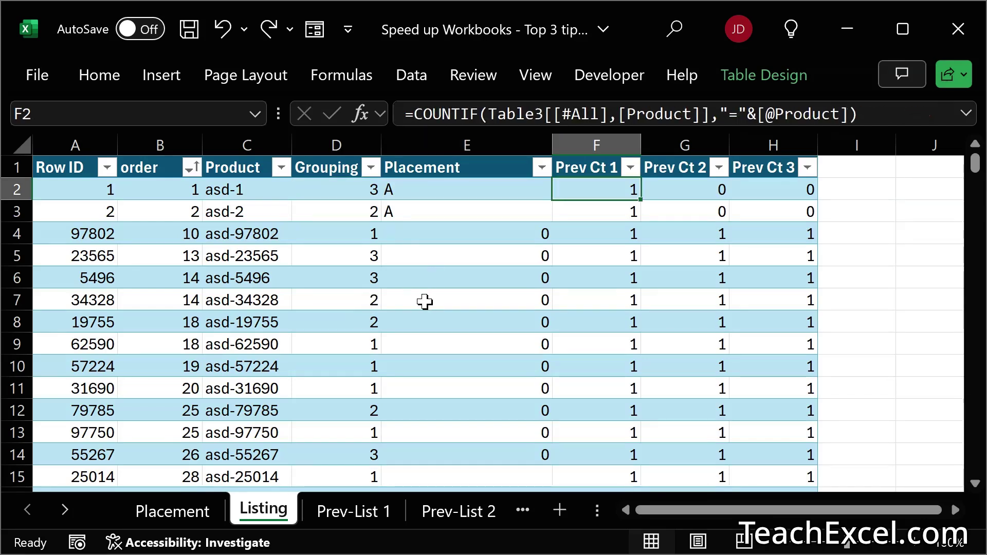
pyautogui.press('Right')
pyautogui.press('Right')
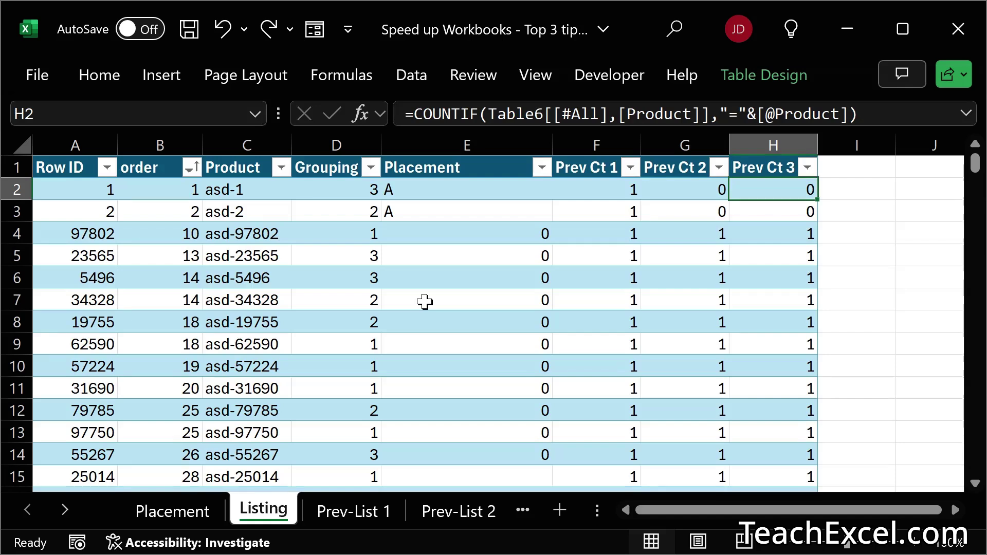
pyautogui.click(321, 194)
pyautogui.doubleClick(333, 189)
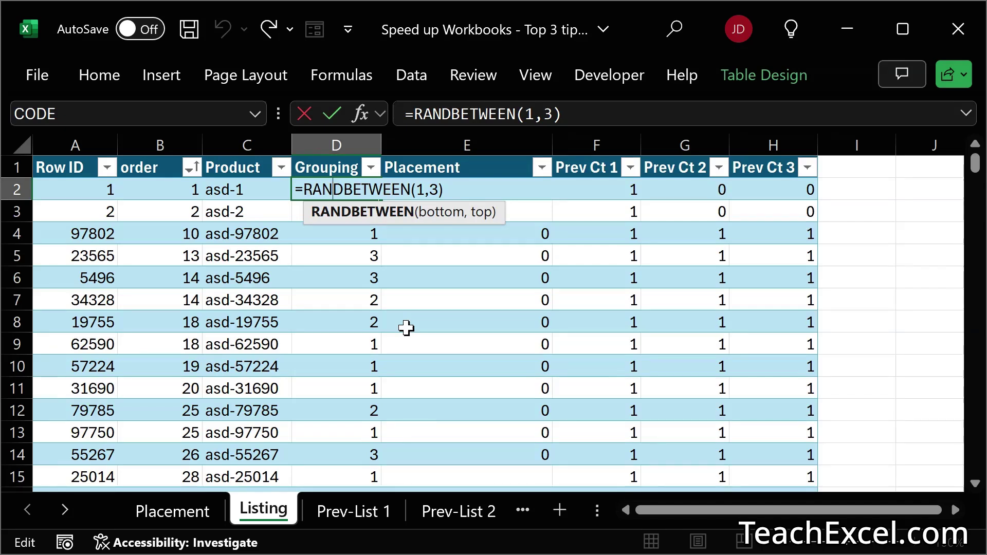
# - Repeatedly re-enter the D2 RANDBETWEEN(1,3) formula and the C3 product to regenerate the Grouping values
pyautogui.hotkey('ctrl', 'Return')
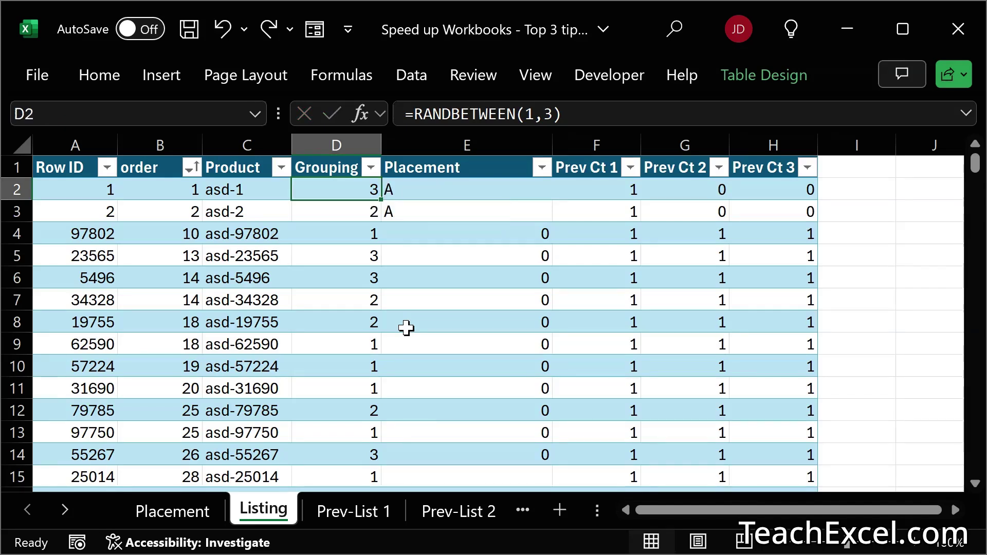
pyautogui.click(252, 208)
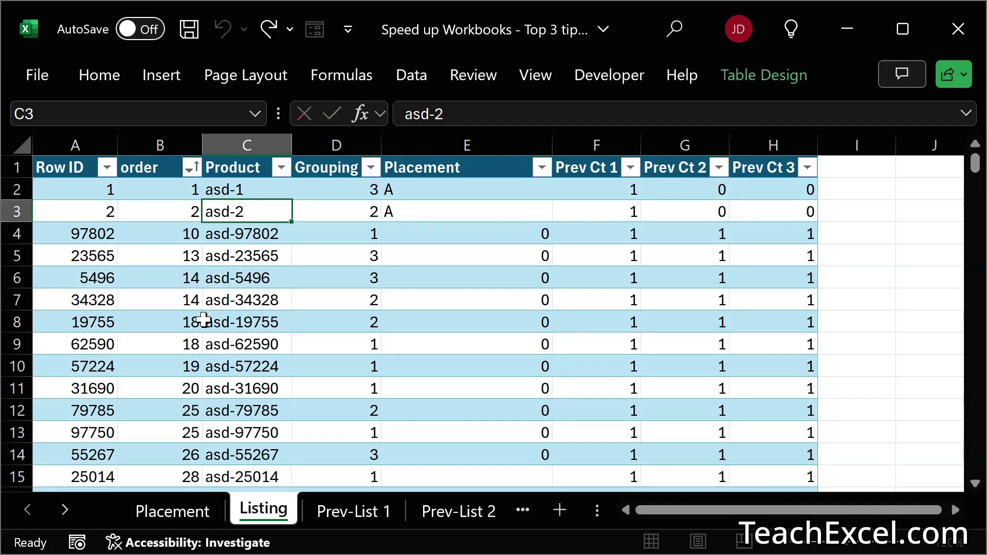
pyautogui.press('Return')
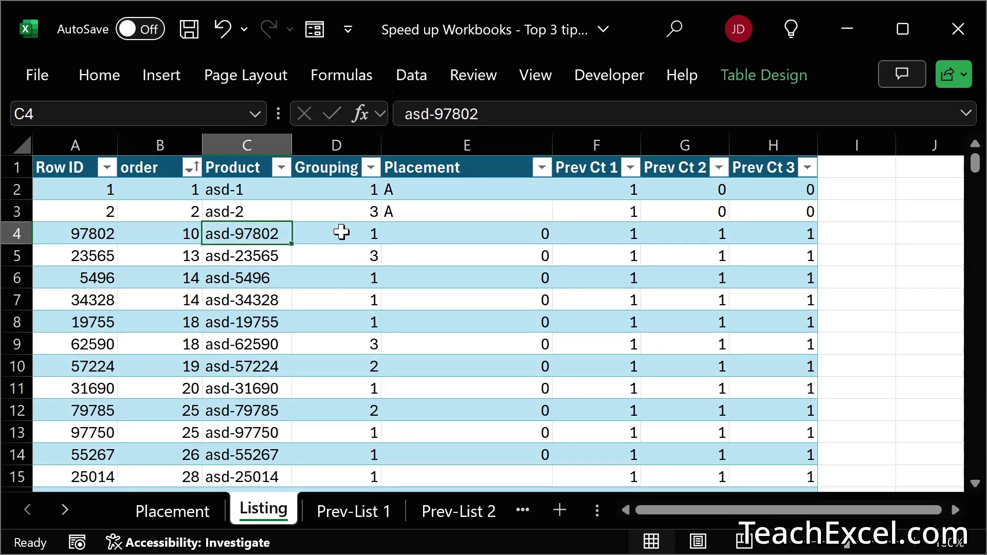
pyautogui.click(331, 184)
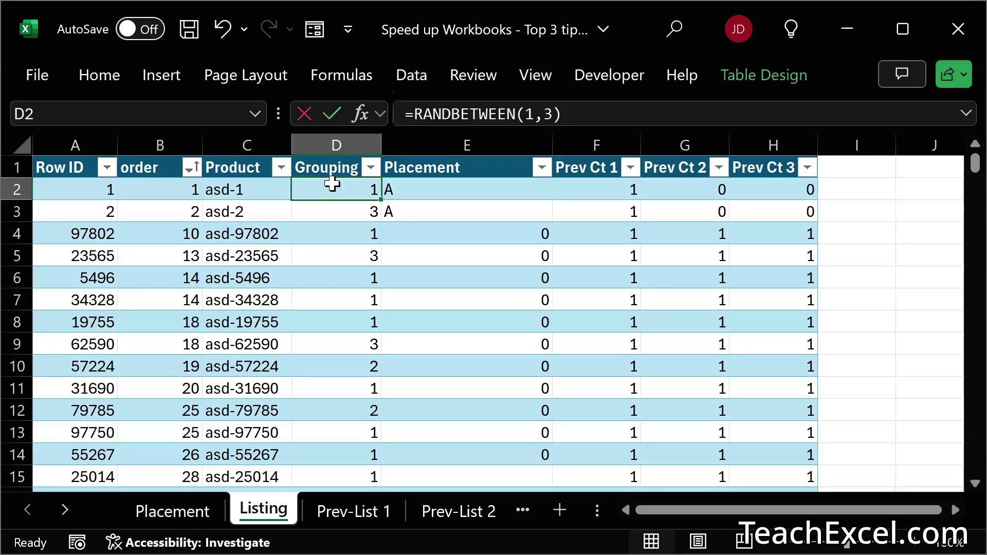
pyautogui.press('F2')
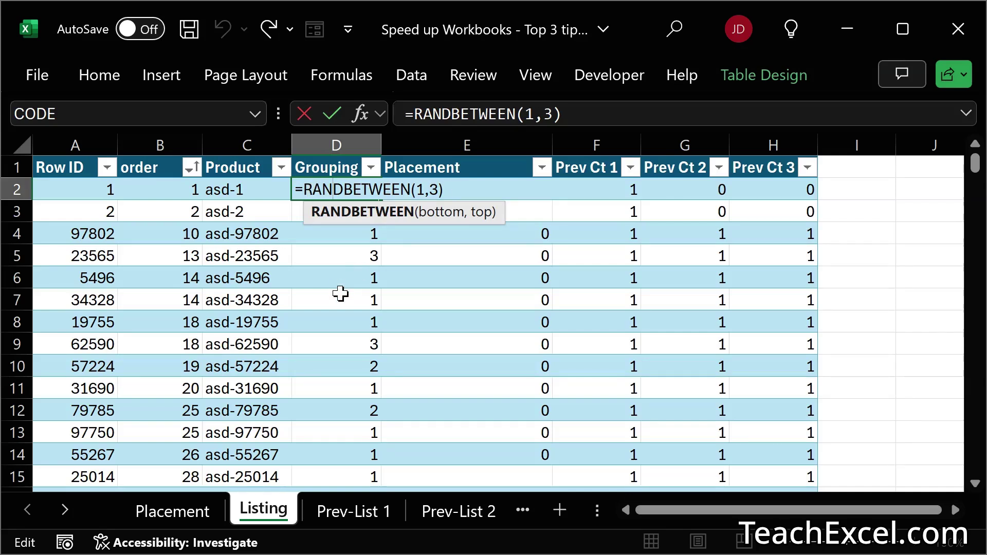
pyautogui.hotkey('ctrl', 'Return')
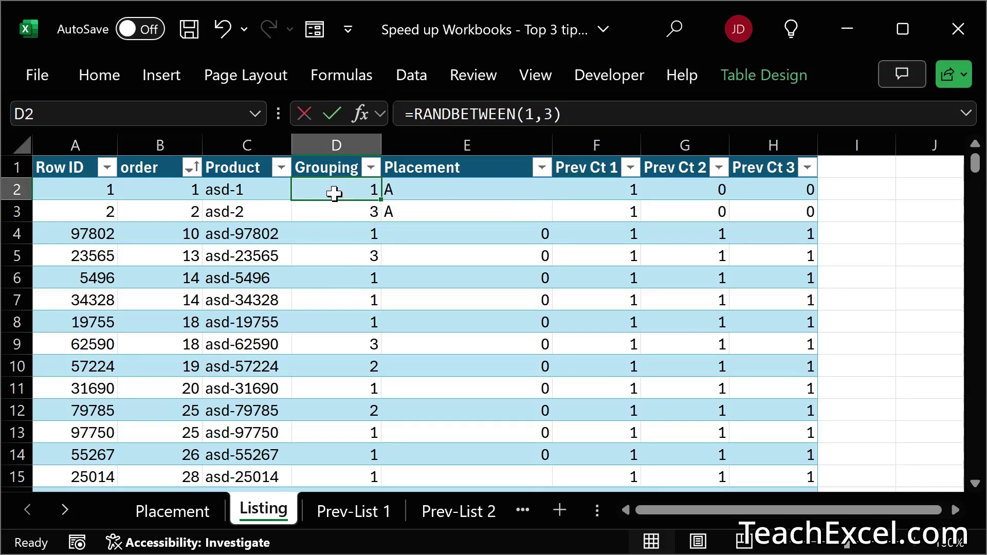
pyautogui.doubleClick(335, 193)
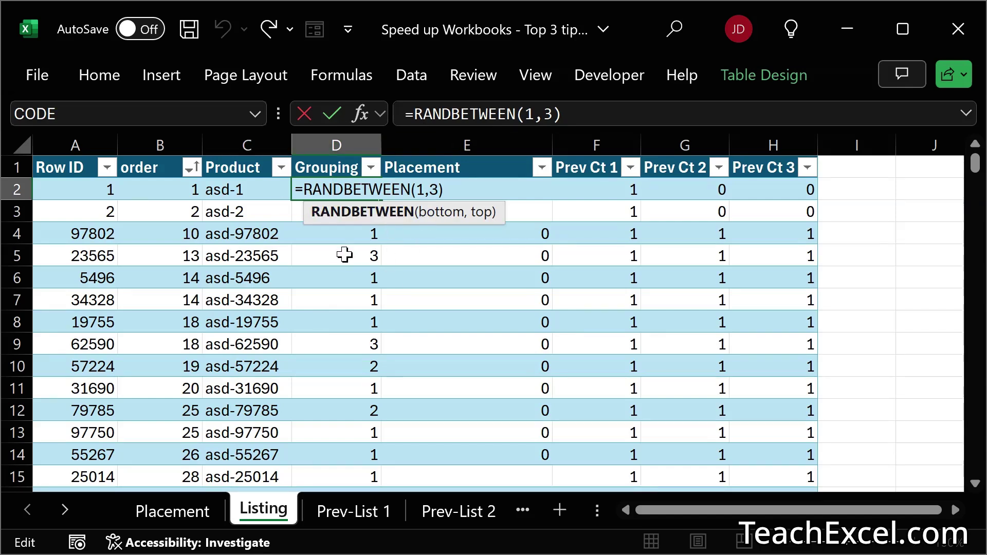
pyautogui.press('Escape')
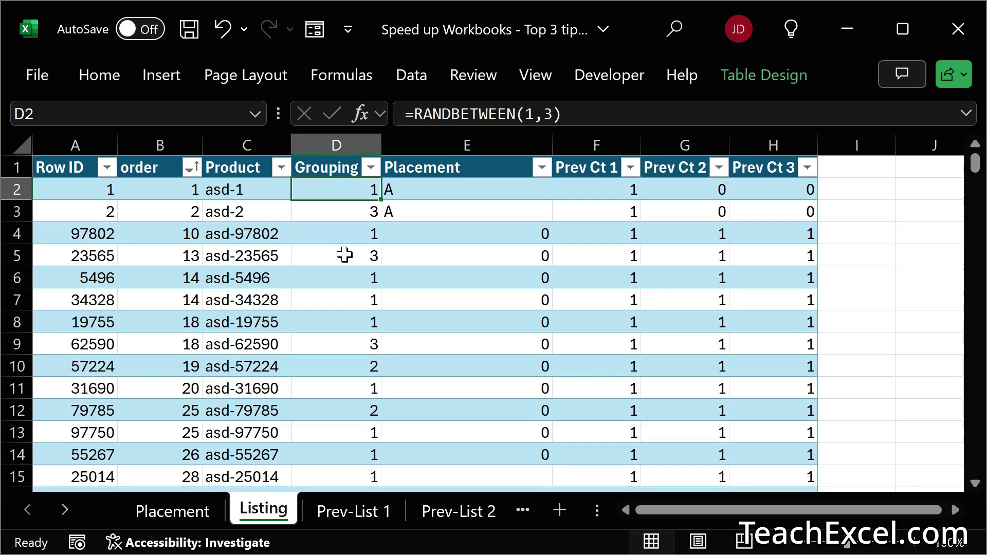
pyautogui.doubleClick(338, 186)
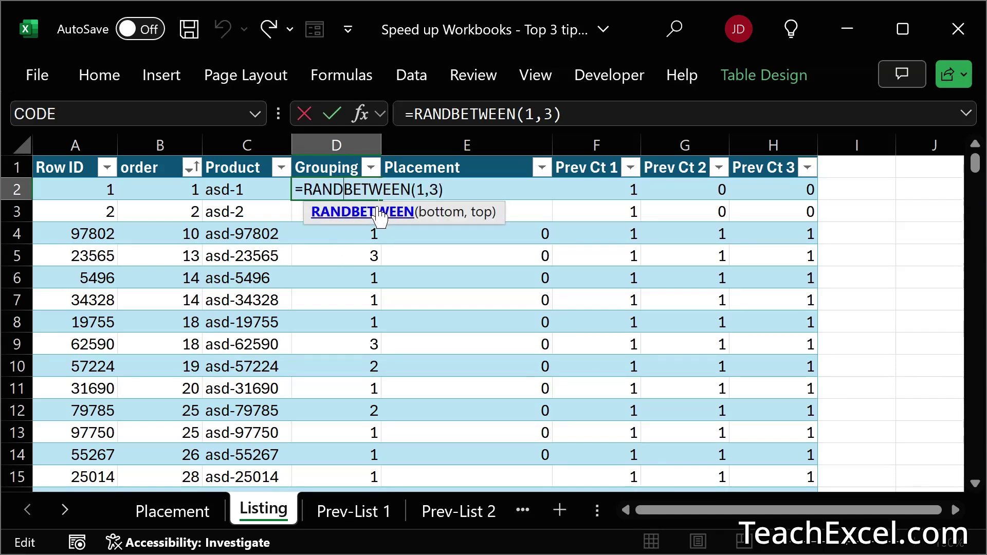
pyautogui.hotkey('ctrl', 'Return')
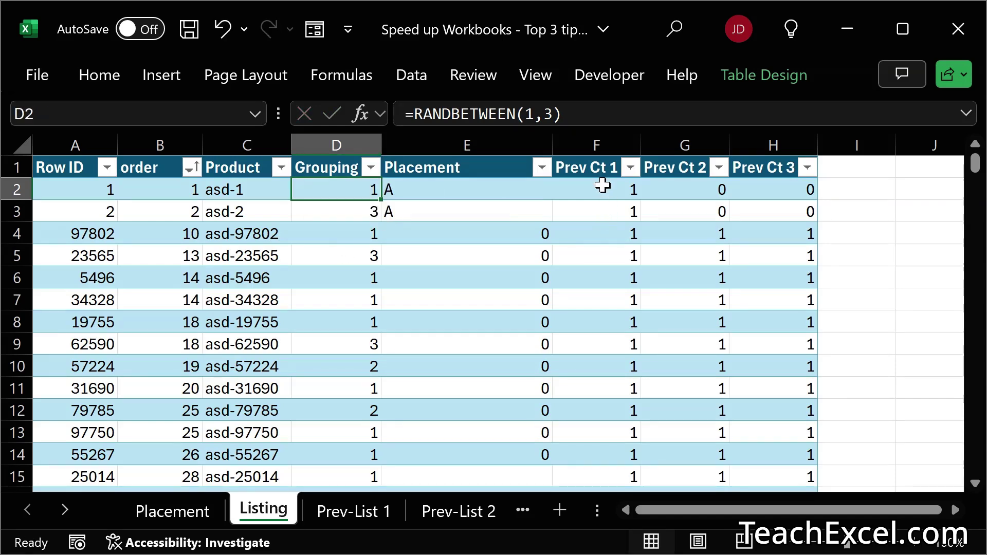
pyautogui.doubleClick(602, 187)
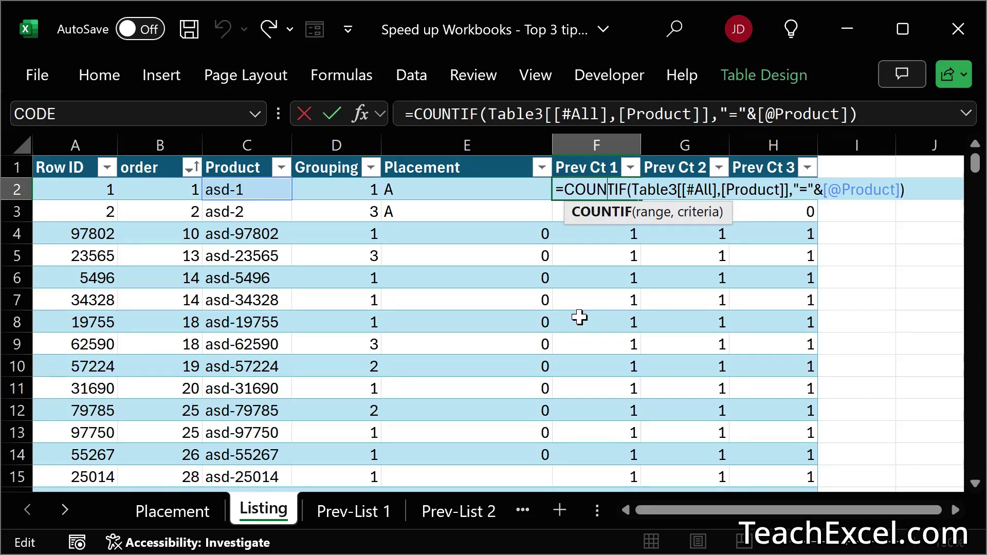
pyautogui.hotkey('ctrl', 'Return')
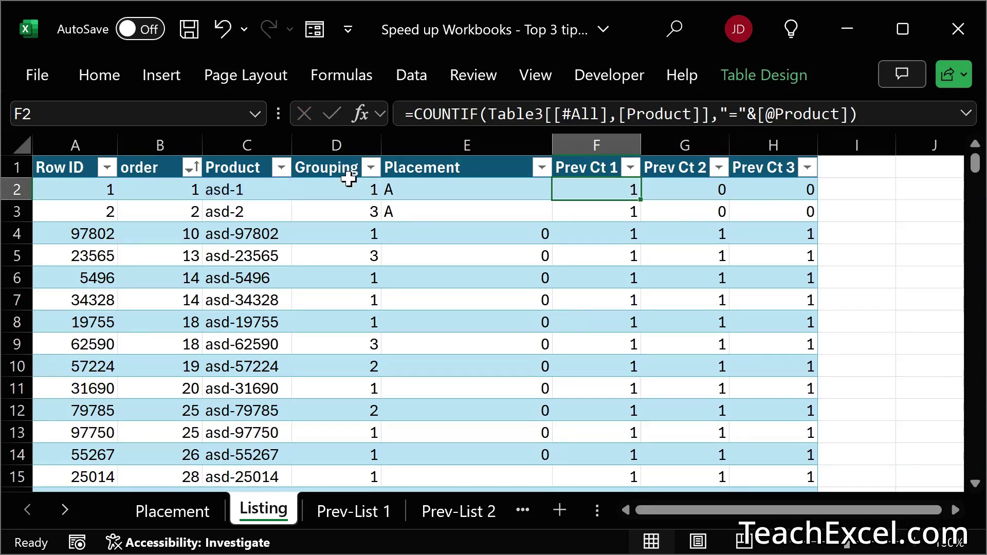
pyautogui.click(348, 178)
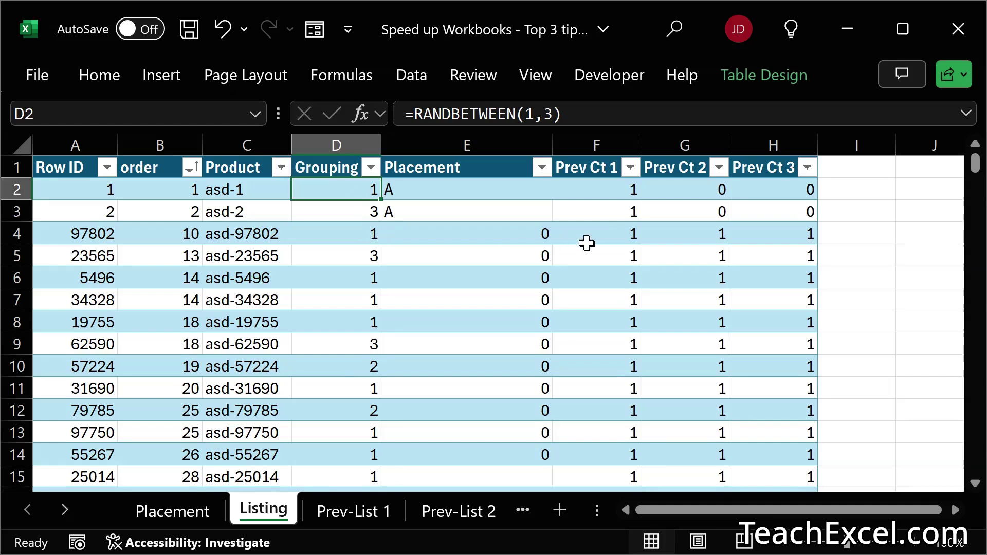
# - Replace the Prev Ct 1–3 formulas from F2 down with pasted values, confirming F2 and G3 hold values
pyautogui.click(592, 189)
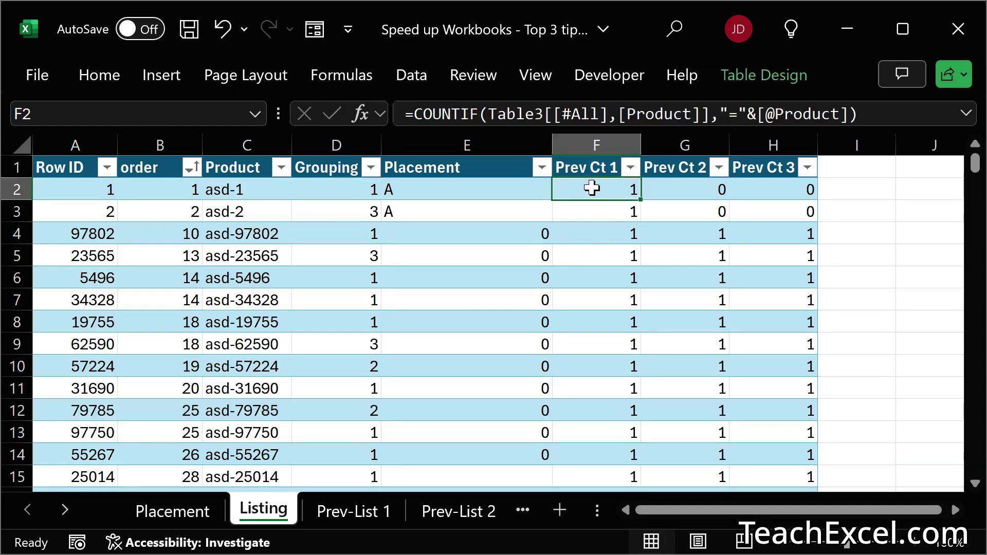
pyautogui.hotkey('ctrl', 'shift', 'Right')
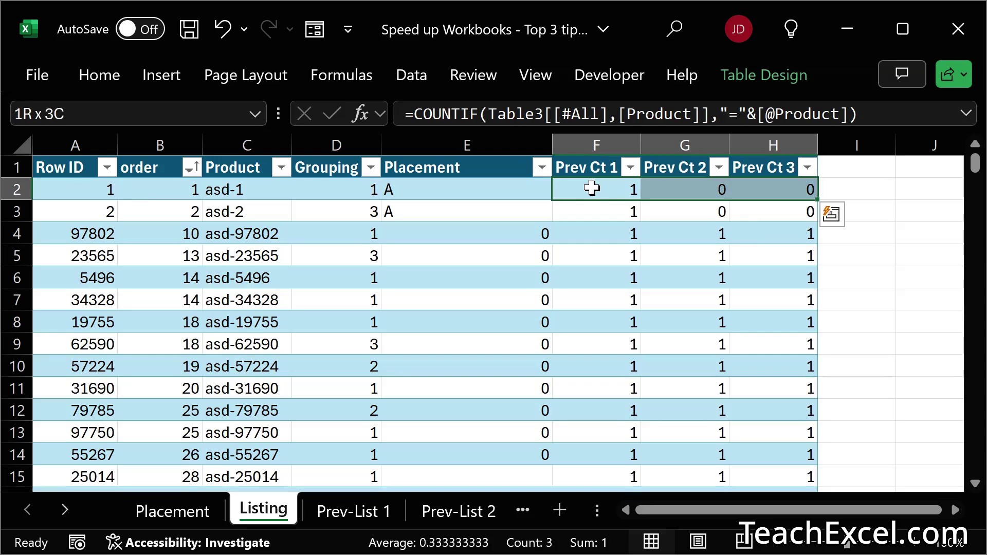
pyautogui.hotkey('ctrl', 'shift', 'Down')
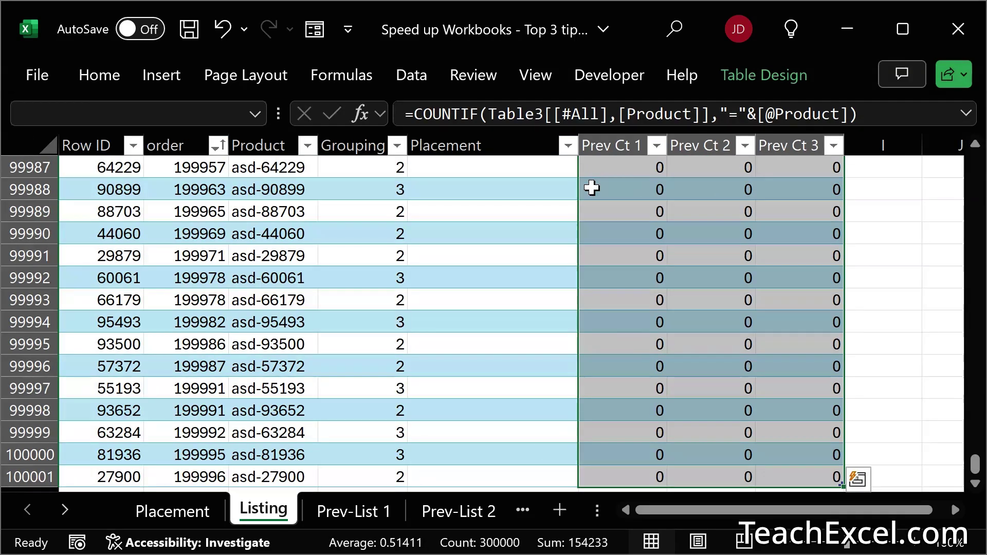
pyautogui.hotkey('ctrl', 'c')
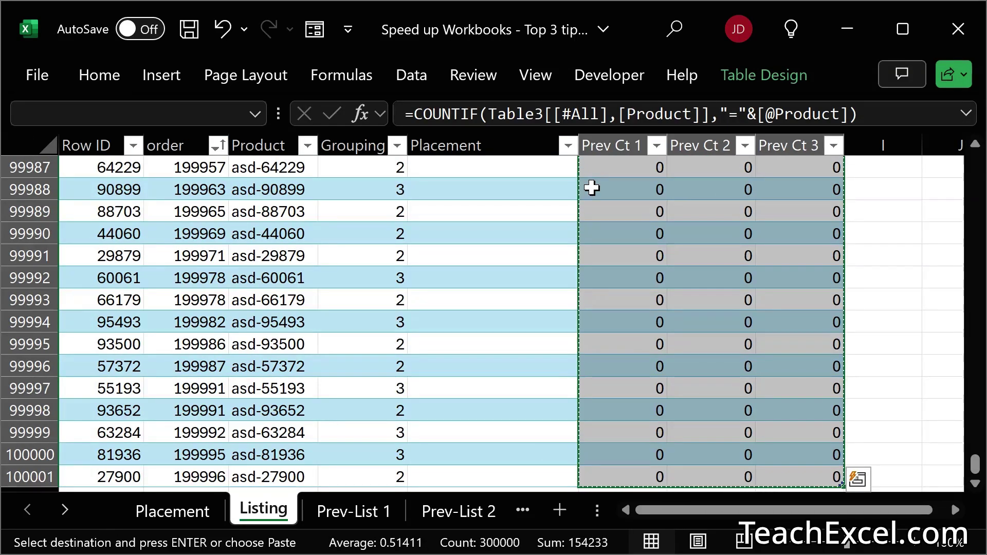
pyautogui.hotkey('ctrl', 'BackSpace')
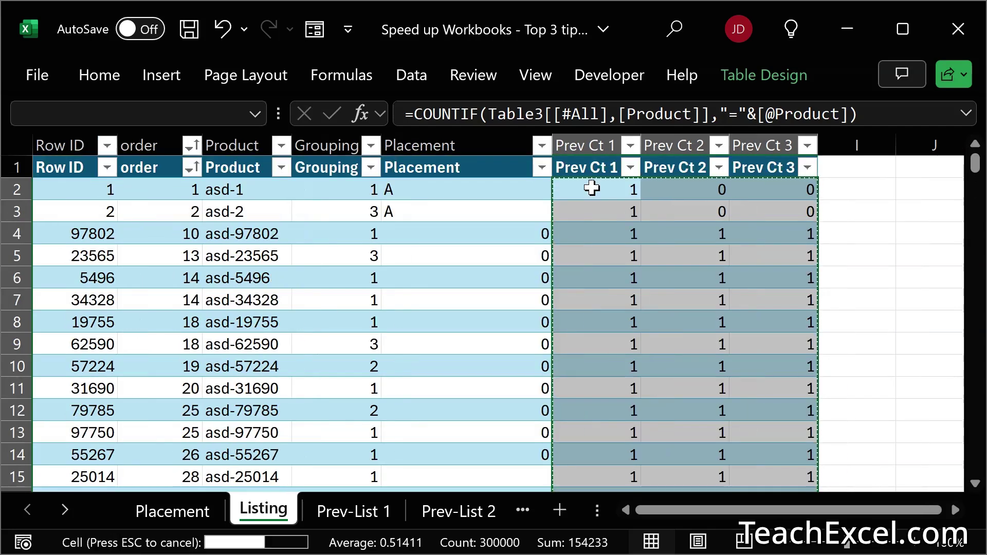
pyautogui.hotkey('ctrl', 'shift', 'v')
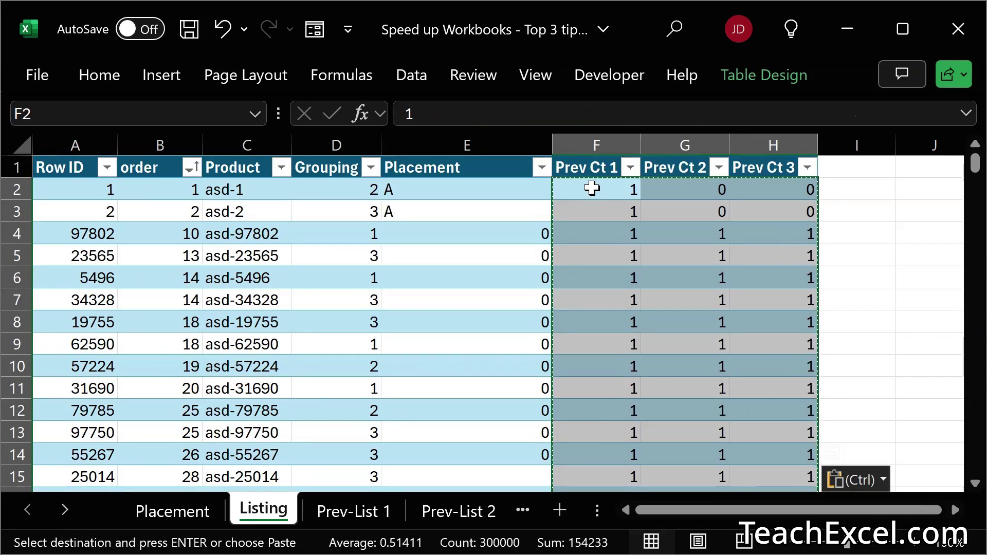
pyautogui.doubleClick(593, 189)
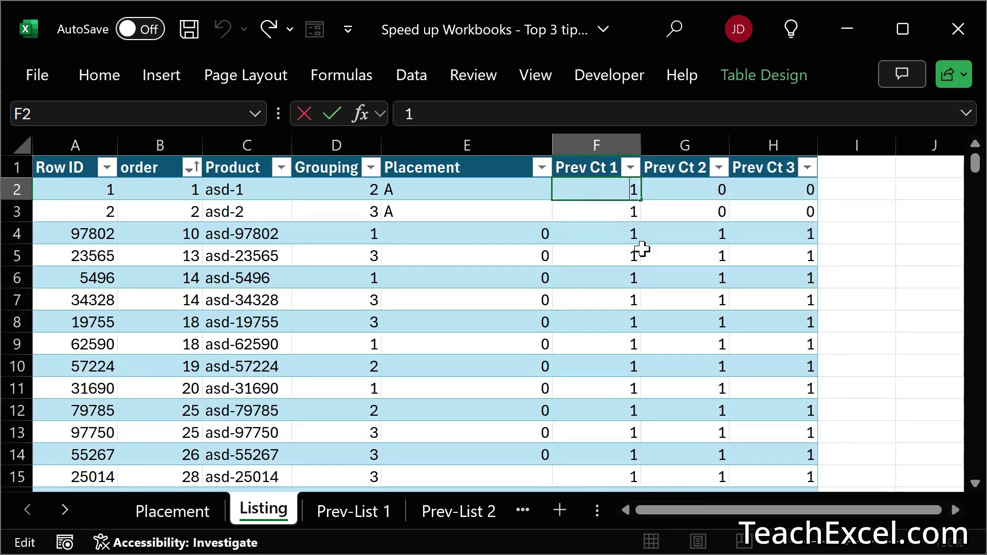
pyautogui.click(685, 211)
pyautogui.doubleClick(685, 211)
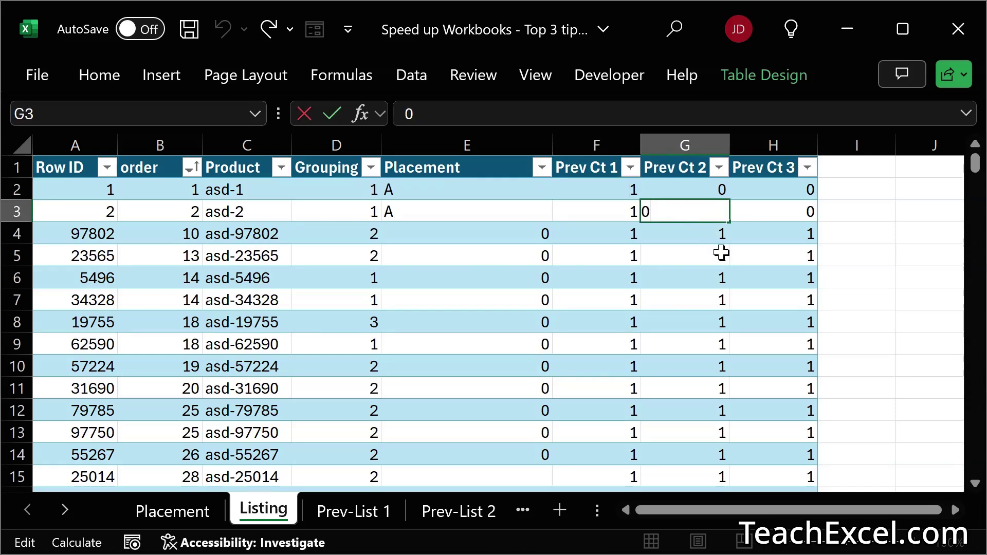
pyautogui.press('Return')
# - Copy the Grouping column from D2 down and paste it back as static values
pyautogui.click(323, 186)
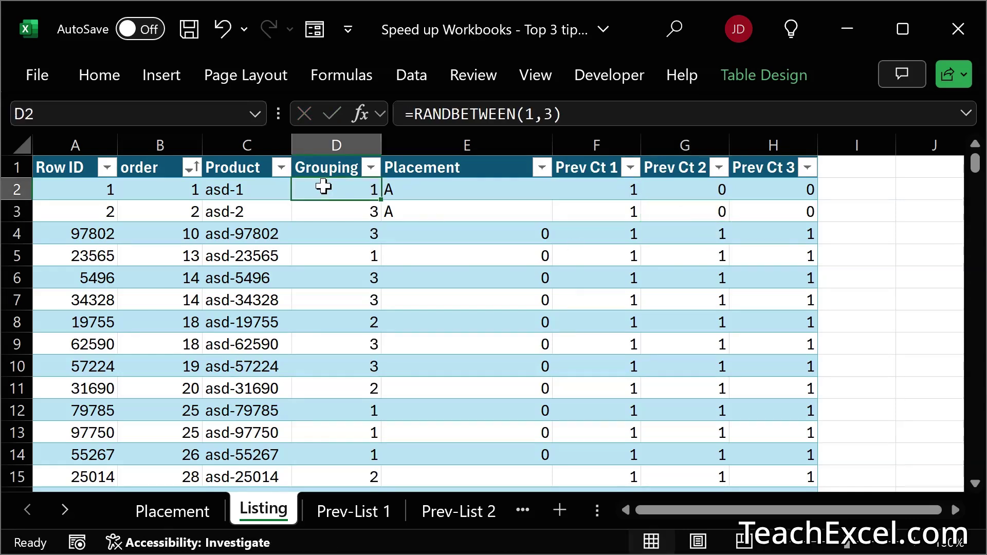
pyautogui.hotkey('ctrl', 'shift', 'Down')
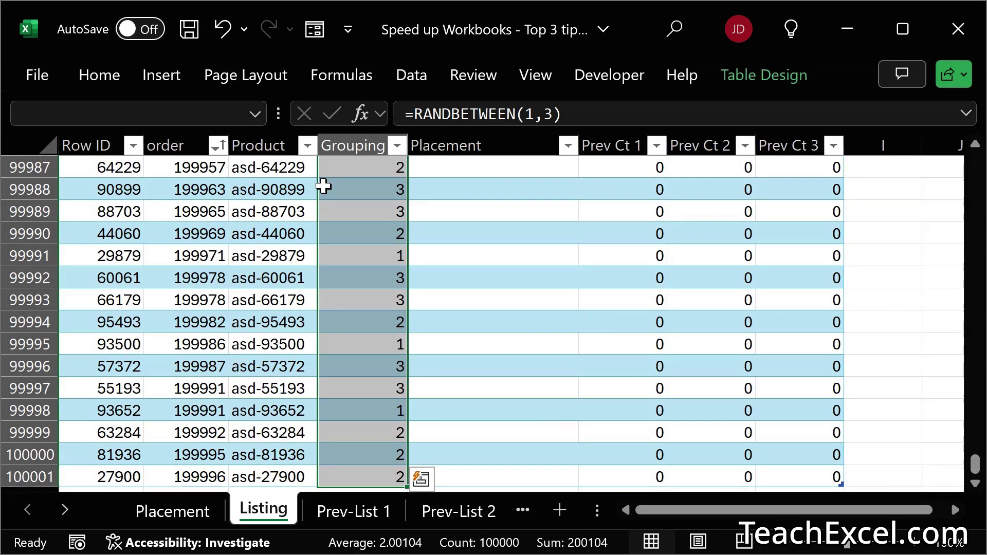
pyautogui.hotkey('ctrl', 'c')
pyautogui.hotkey('ctrl', 'shift', 'v')
pyautogui.click(308, 194)
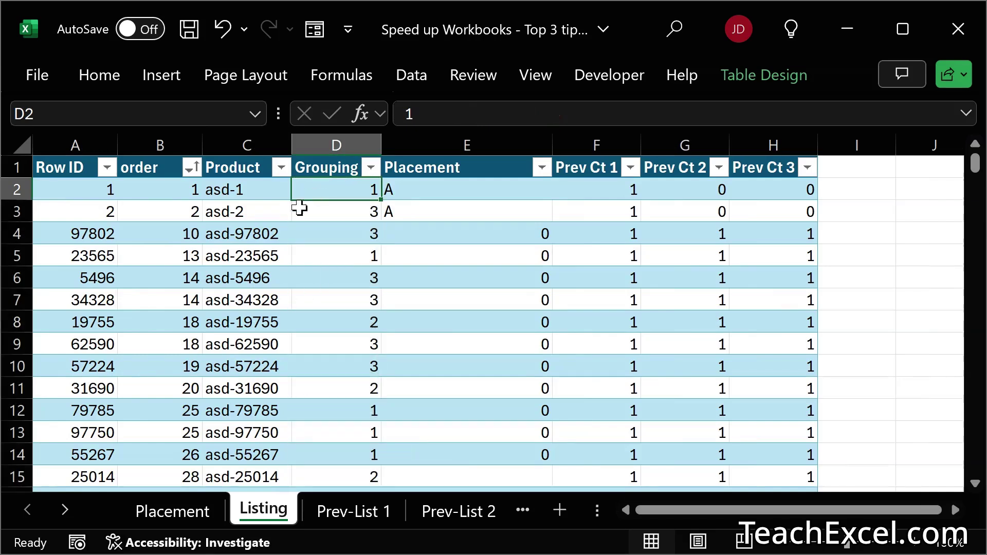
# - Copy Product entries C3:C13 (asd-2 to asd-97750) to Placement starting at A15, then return to Listing
pyautogui.moveTo(224, 213); pyautogui.dragTo(219, 436)
pyautogui.hotkey('ctrl', 'c')
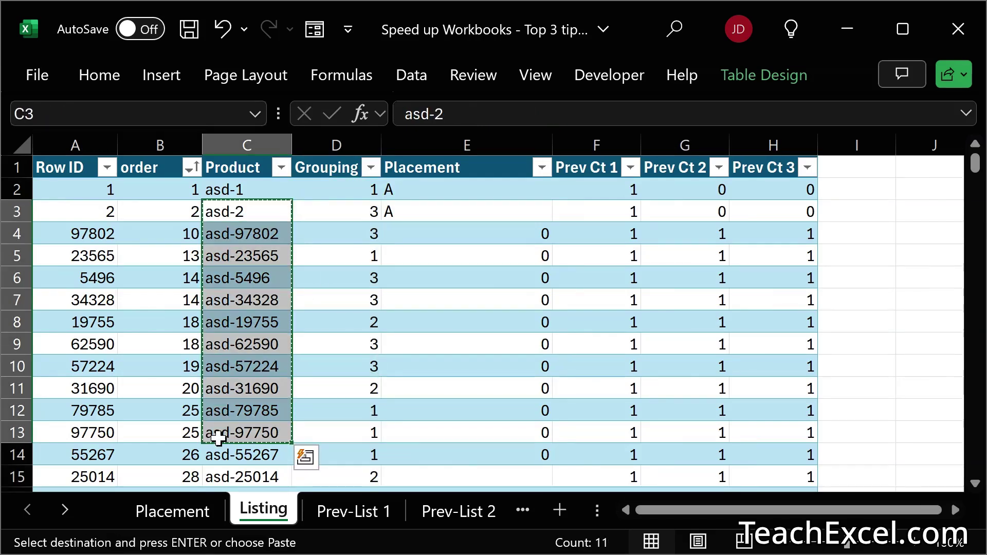
pyautogui.click(190, 511)
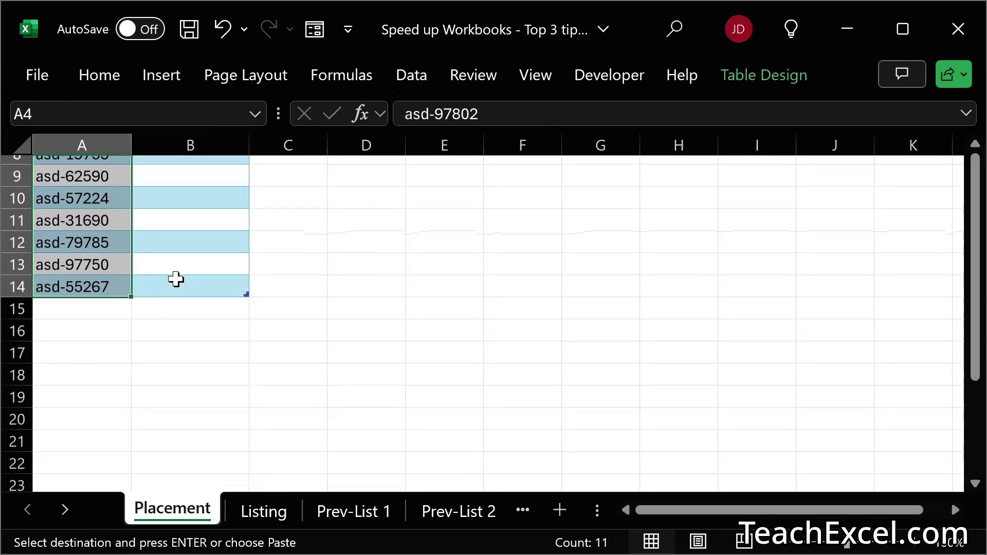
pyautogui.click(106, 308)
pyautogui.hotkey('ctrl', 'v')
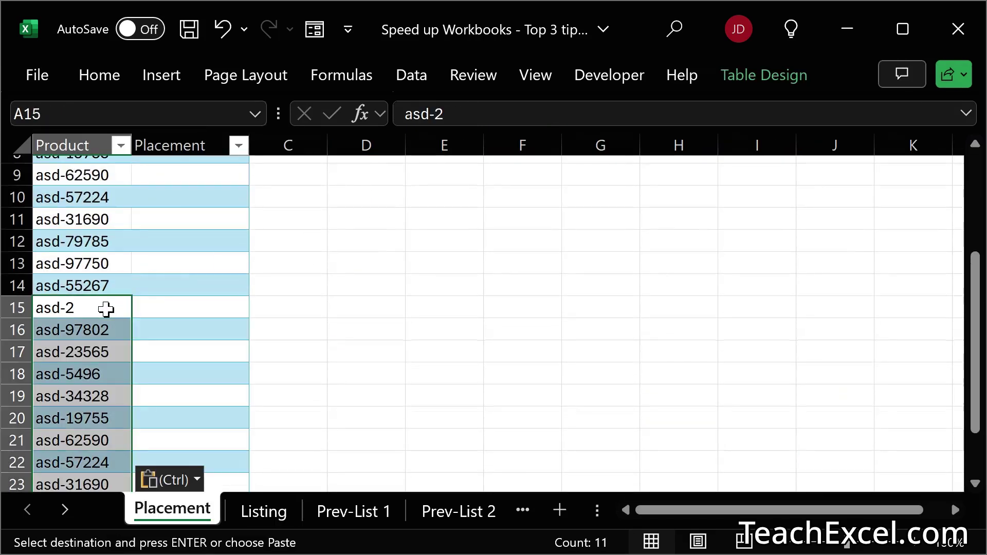
pyautogui.click(106, 309)
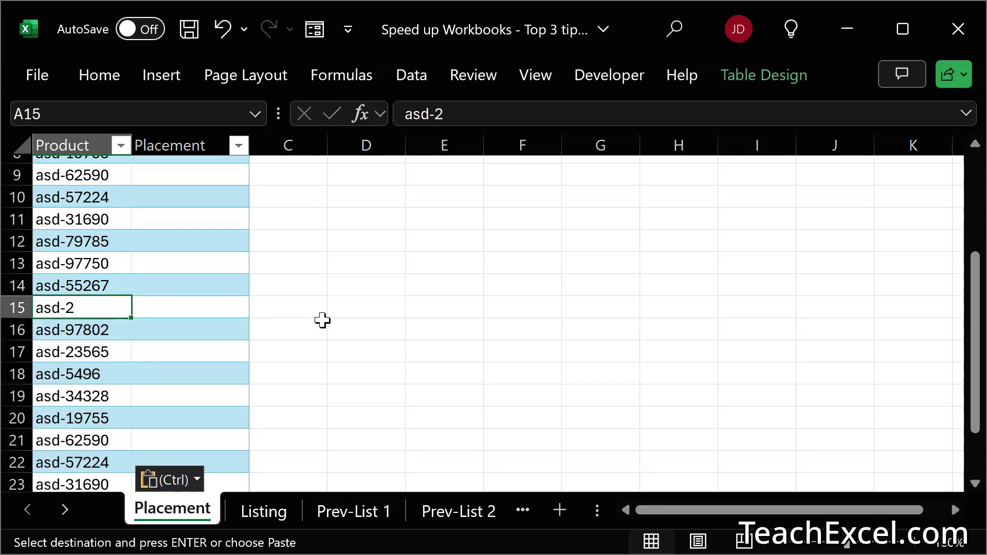
pyautogui.click(262, 512)
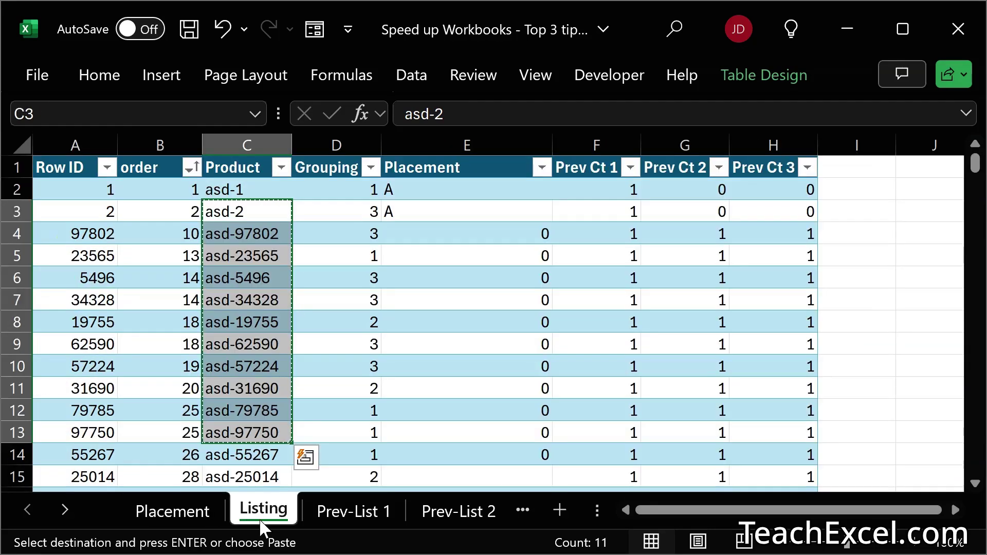
pyautogui.click(664, 274)
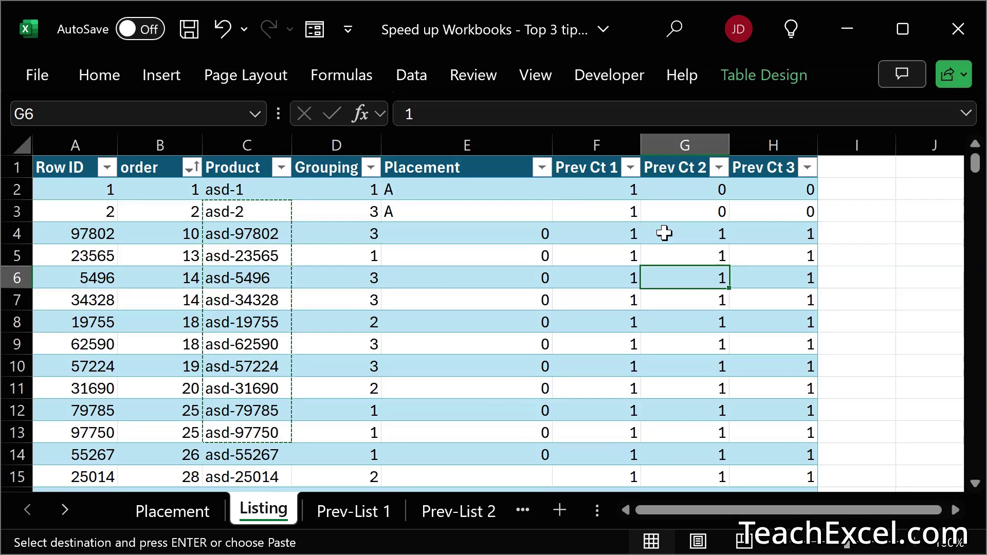
# - Glance at the Prev-List 1 and Prev-List 2 sheets, then go back to the Listing sheet
pyautogui.click(354, 510)
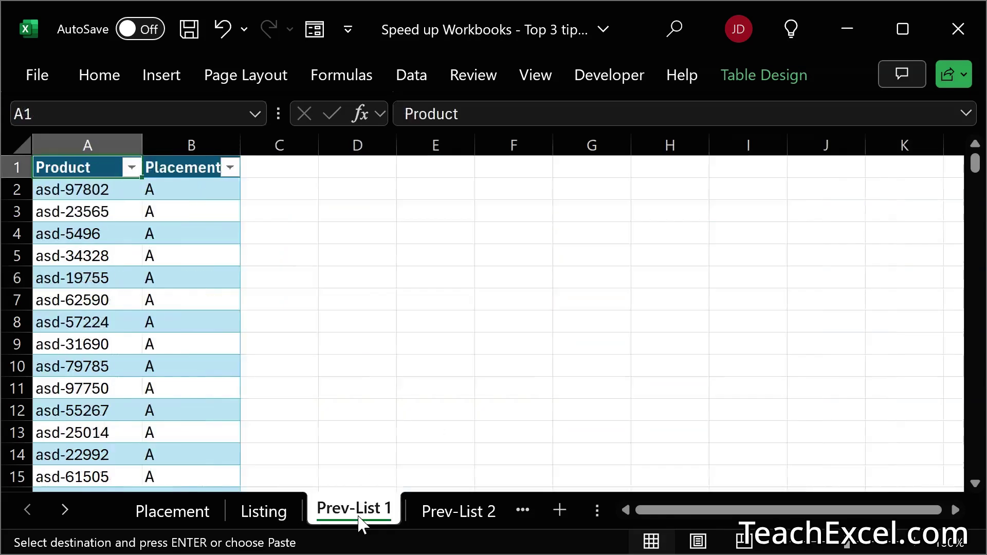
pyautogui.click(441, 522)
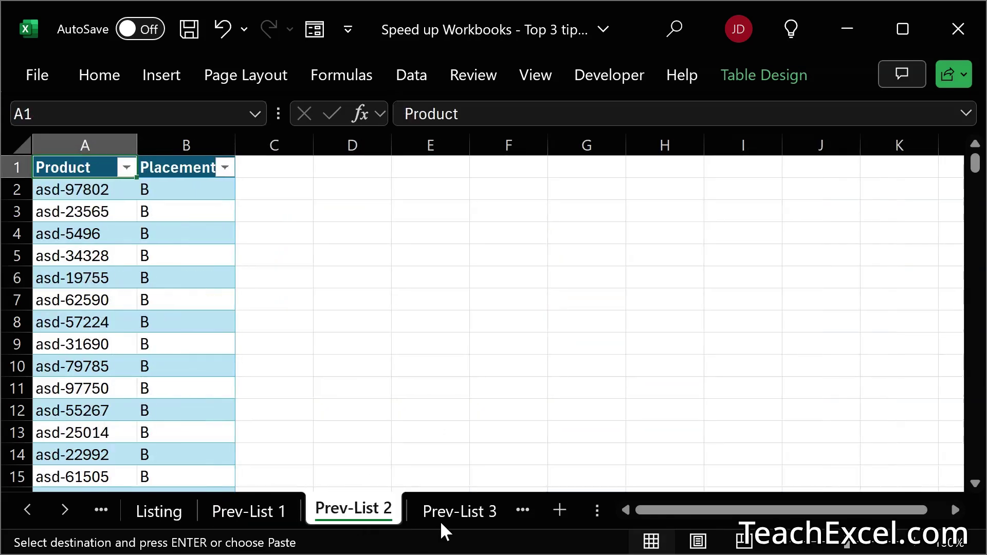
pyautogui.click(170, 509)
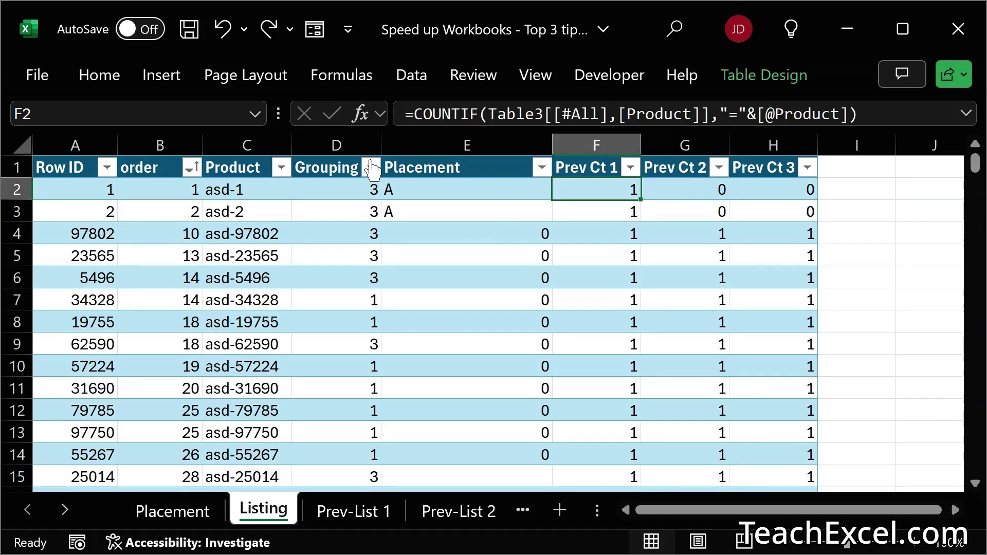
# - Set workbook calculation to Manual under Formulas > Calculation Options
pyautogui.click(332, 75)
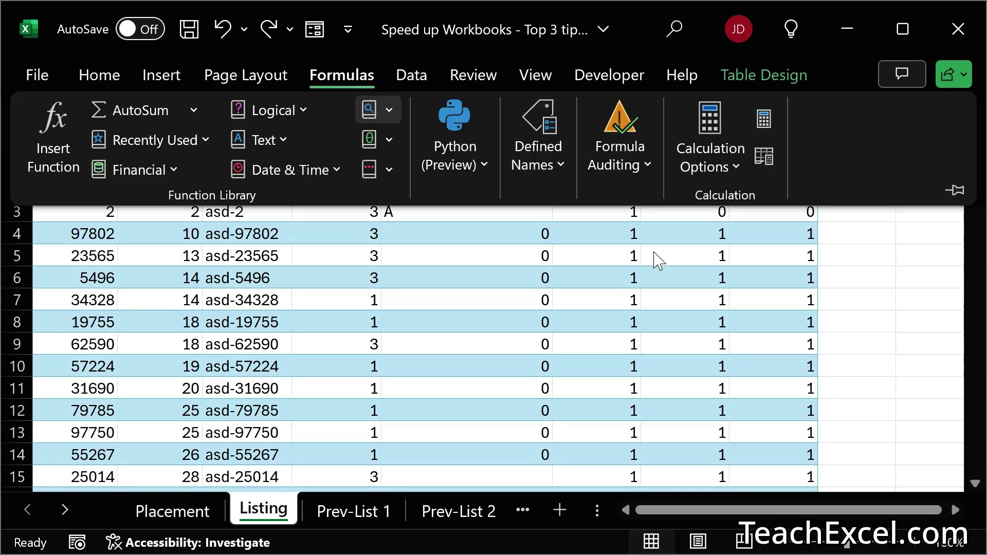
pyautogui.click(720, 155)
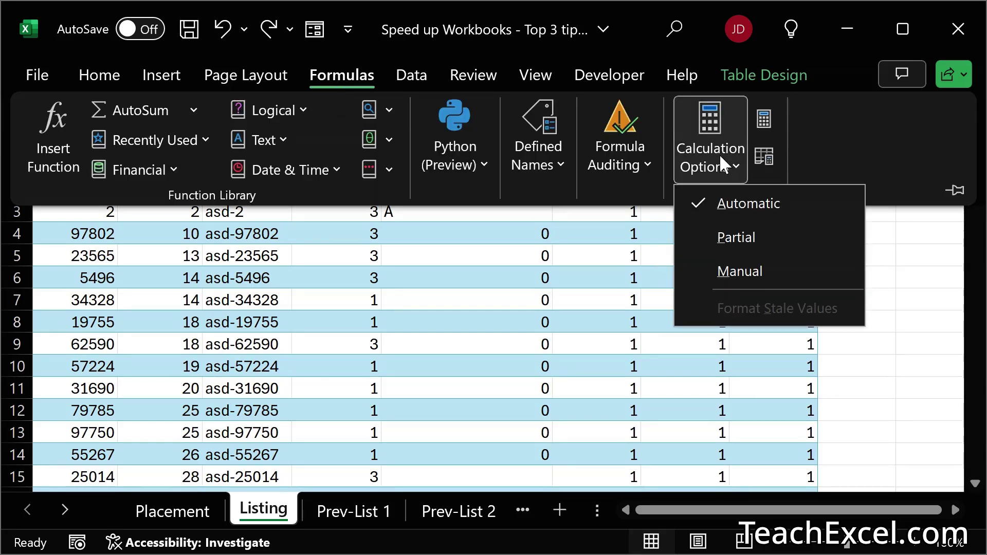
pyautogui.click(768, 276)
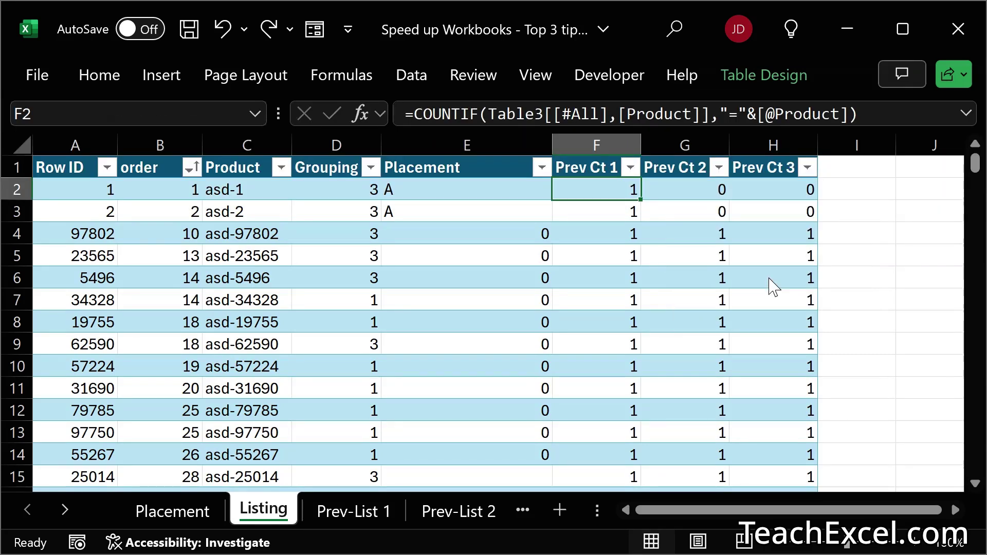
# - Re-enter the D2 Grouping formula and the C3 product so the table's results stay stale
pyautogui.doubleClick(333, 190)
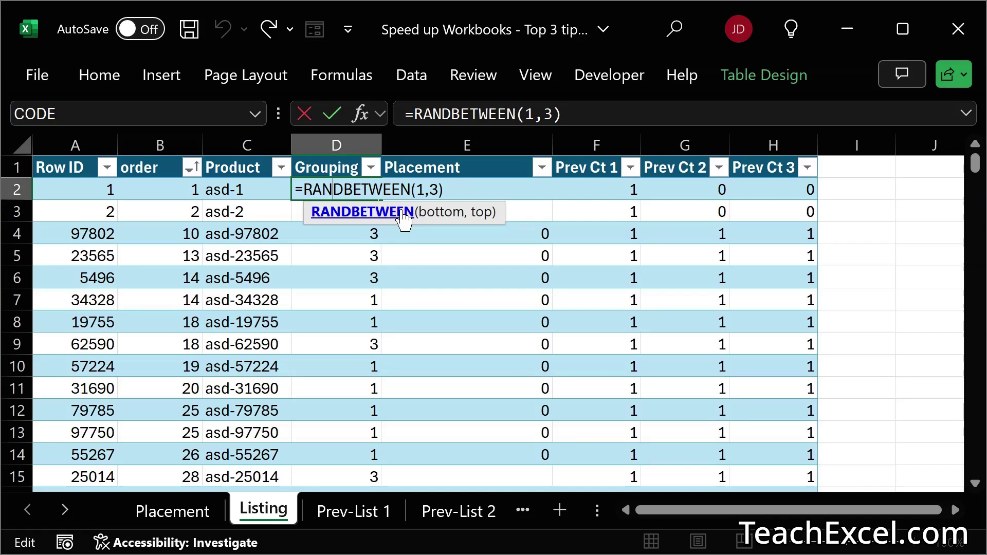
pyautogui.hotkey('ctrl', 'Return')
pyautogui.doubleClick(264, 209)
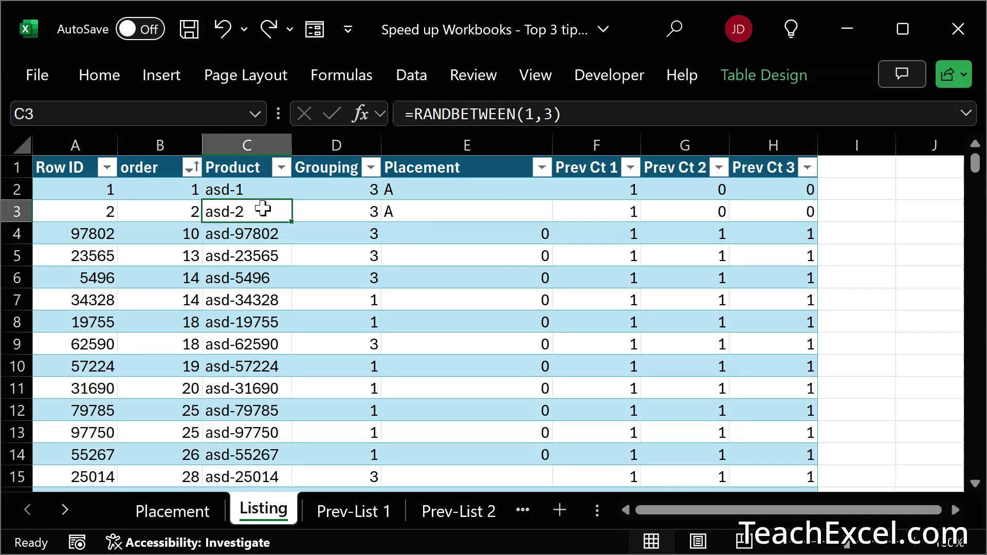
pyautogui.press('Return')
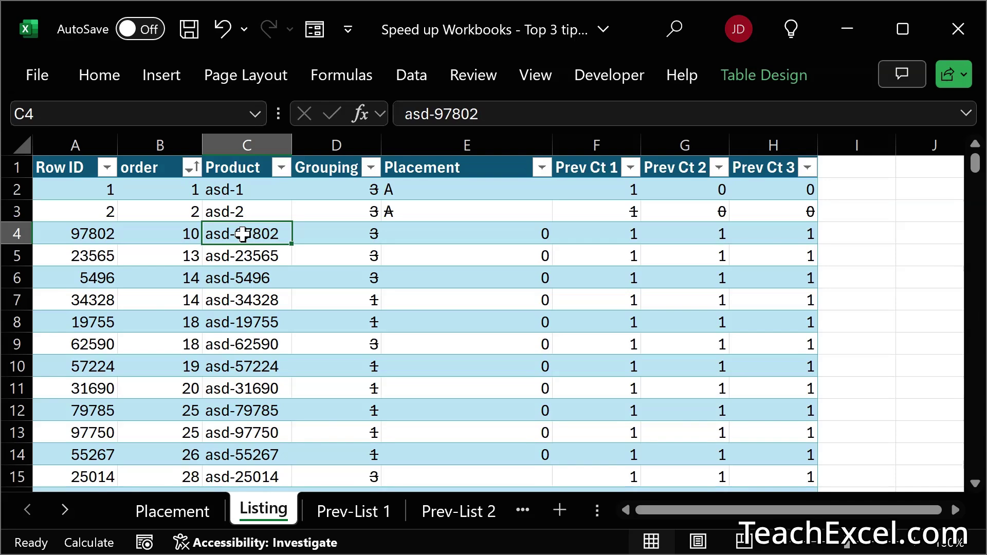
# - Copy Product entries C4:C13 into the Placement table from A15, then return to Listing
pyautogui.moveTo(242, 233); pyautogui.dragTo(224, 433)
pyautogui.hotkey('ctrl', 'c')
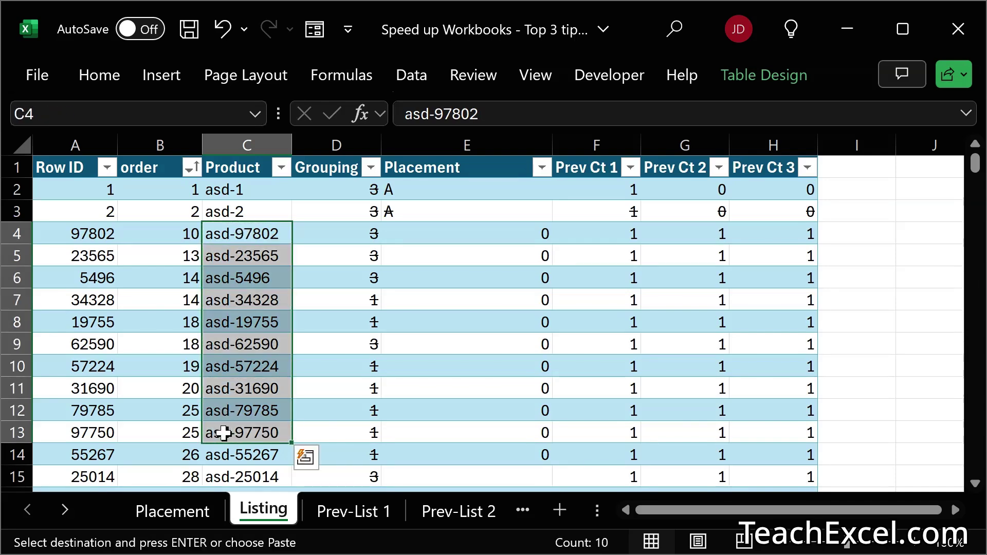
pyautogui.click(192, 502)
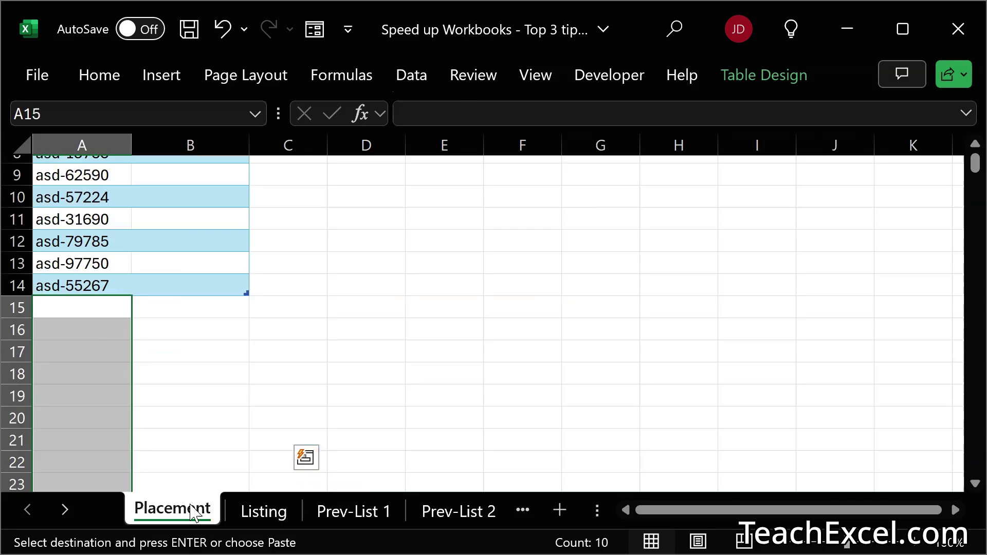
pyautogui.click(98, 309)
pyautogui.hotkey('ctrl', 'v')
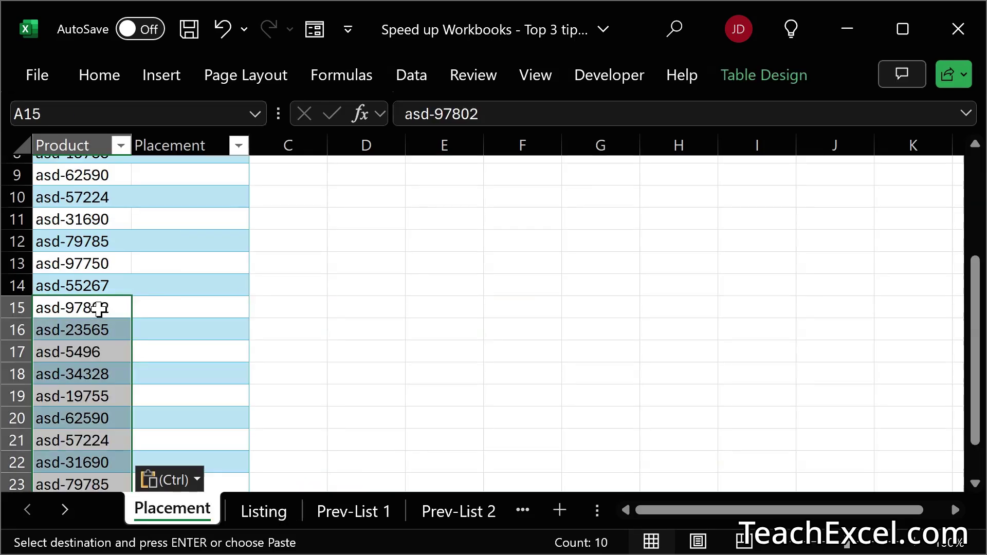
pyautogui.click(176, 280)
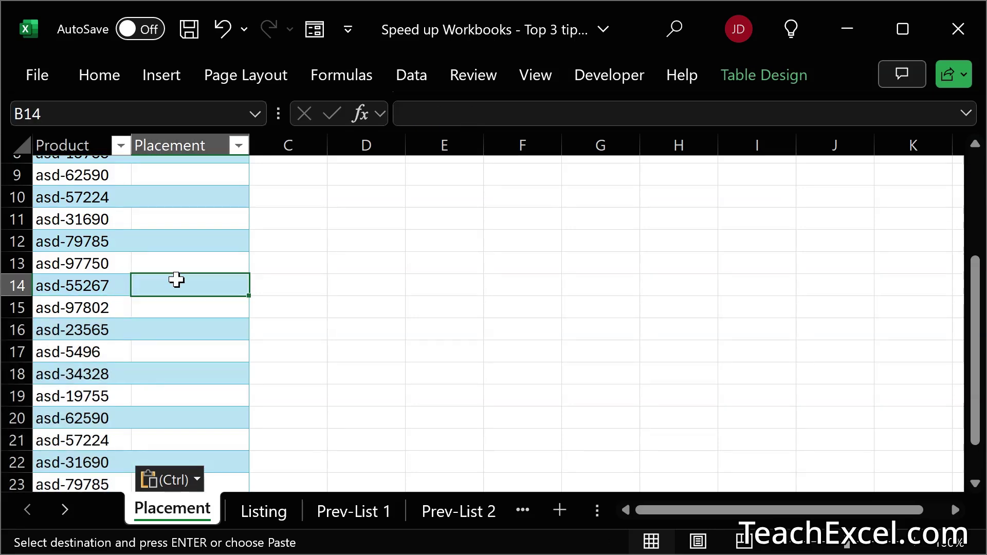
pyautogui.click(256, 510)
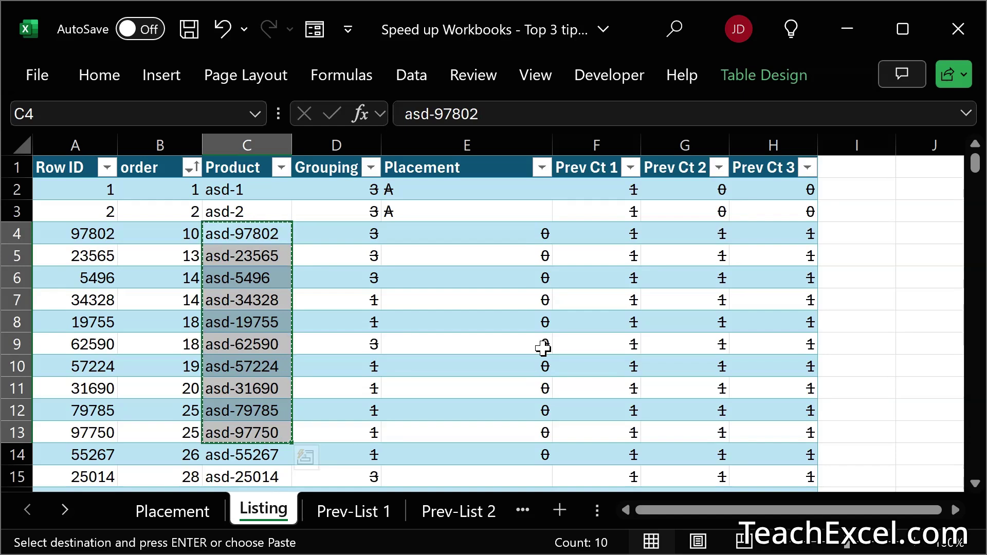
# - Switch calculation back to Automatic, then check the Placement lookup formula in E6
pyautogui.click(337, 81)
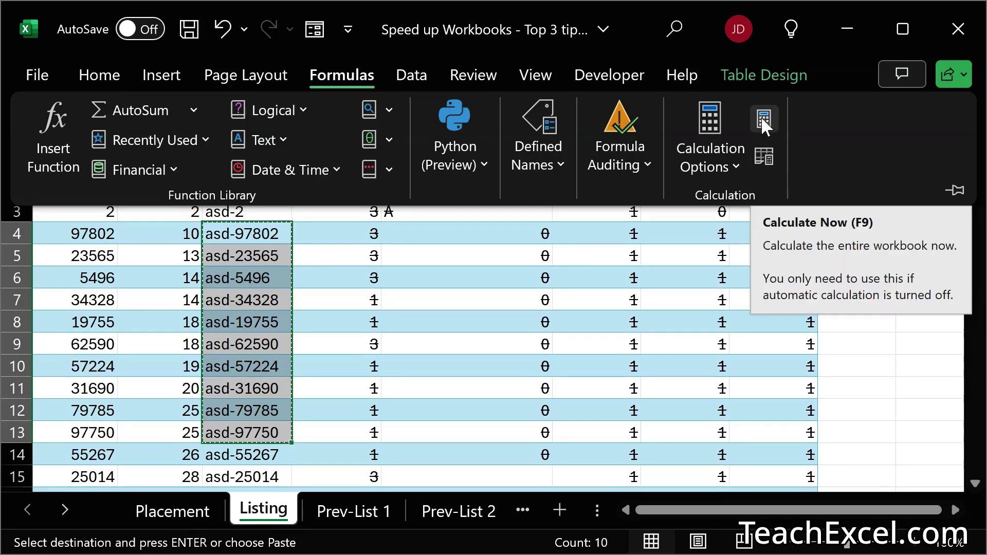
pyautogui.click(723, 147)
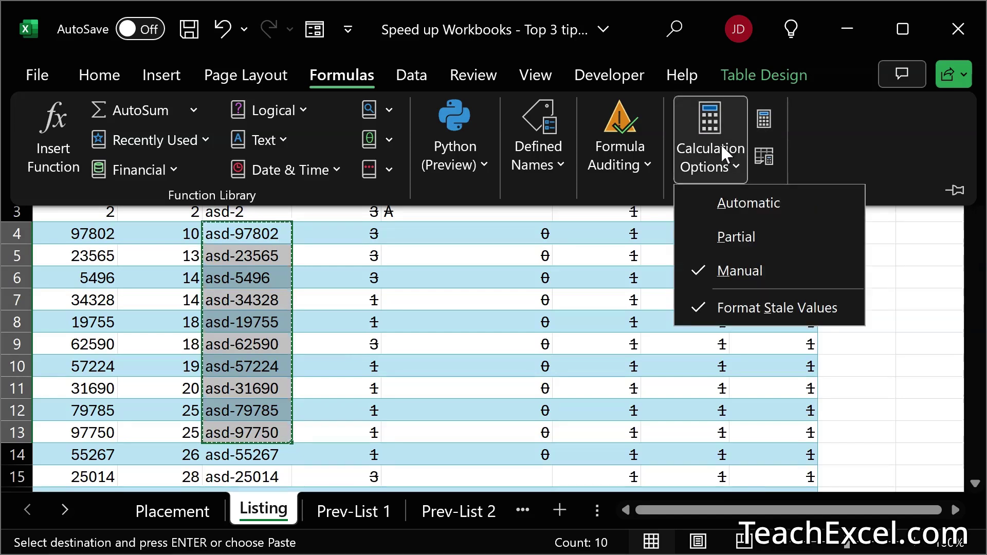
pyautogui.click(769, 204)
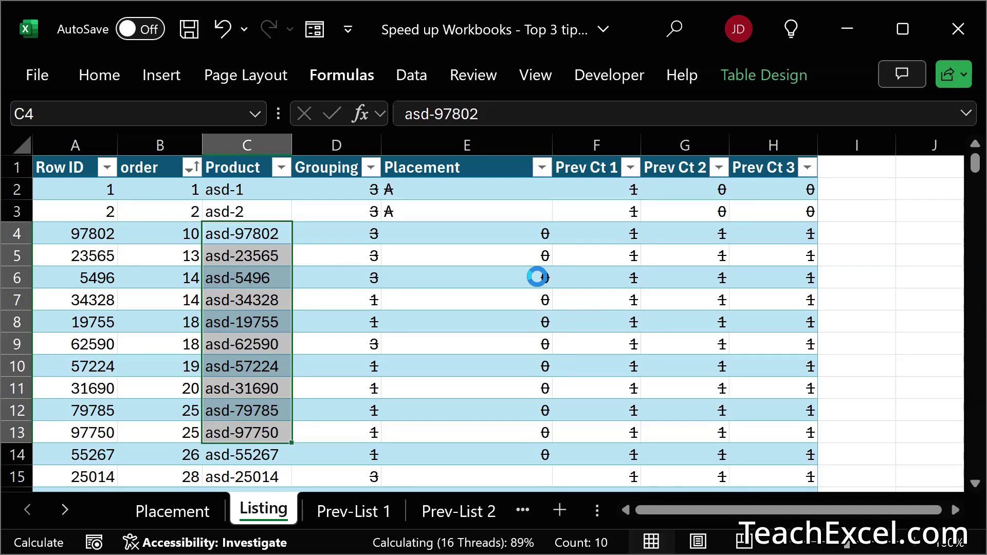
pyautogui.click(459, 274)
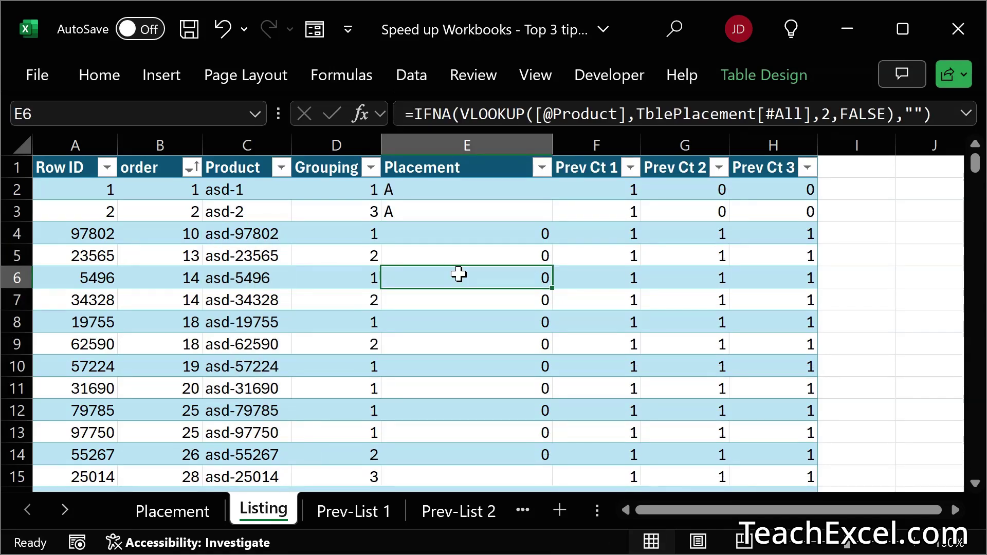